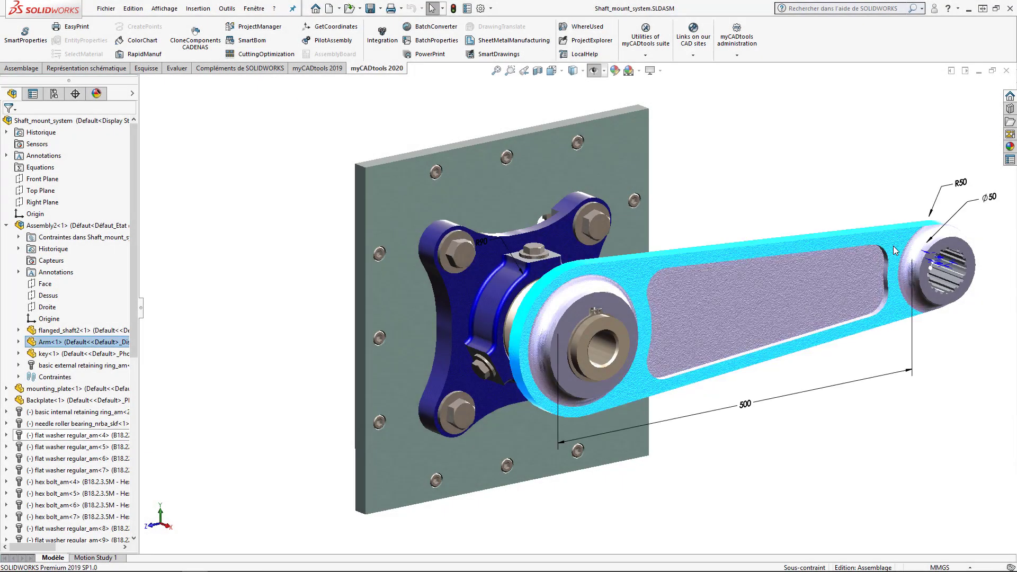
- Inspect the 500 arm length dimension and the backplate's mates in the assembly
click(761, 401)
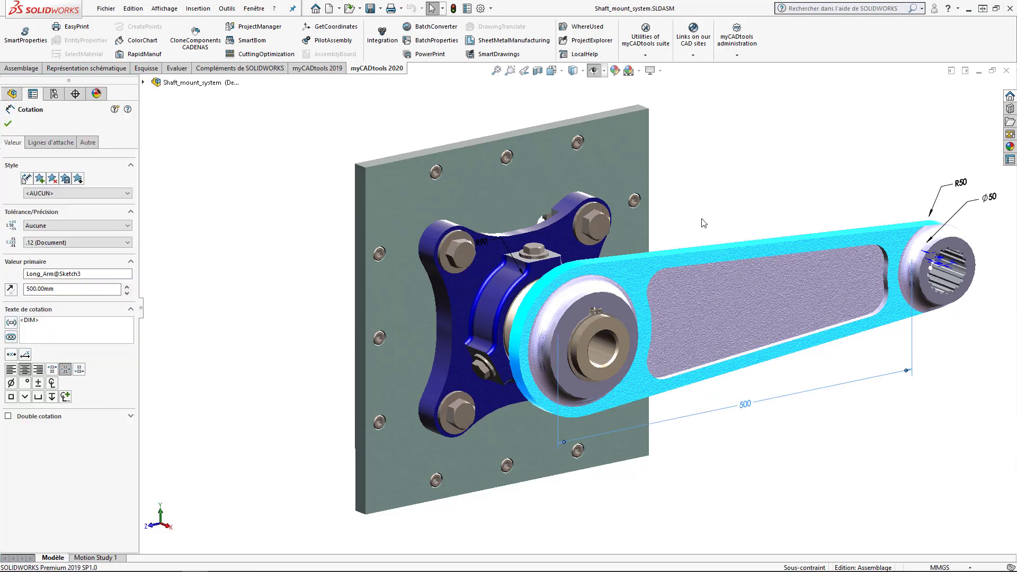
click(626, 175)
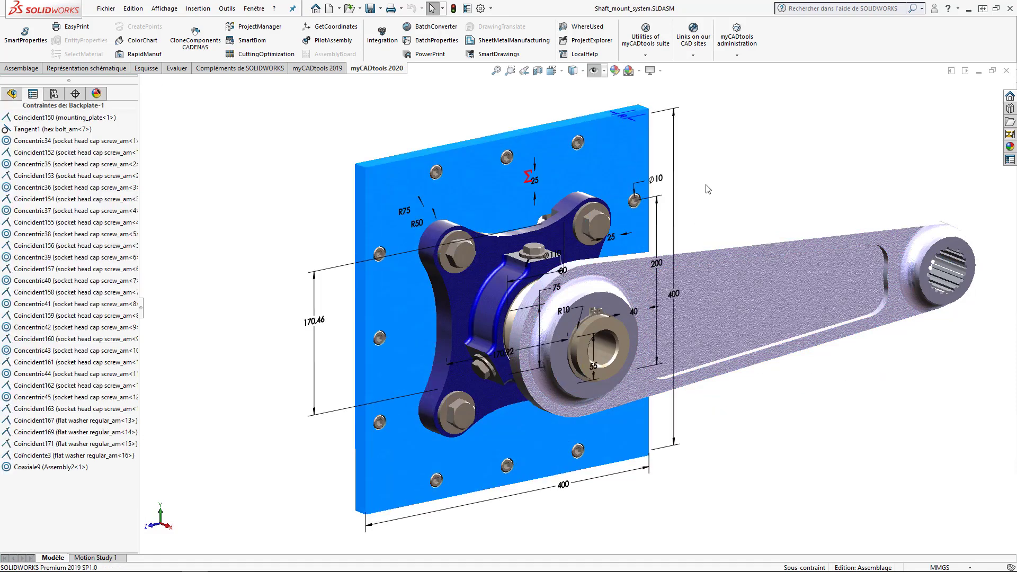
click(723, 190)
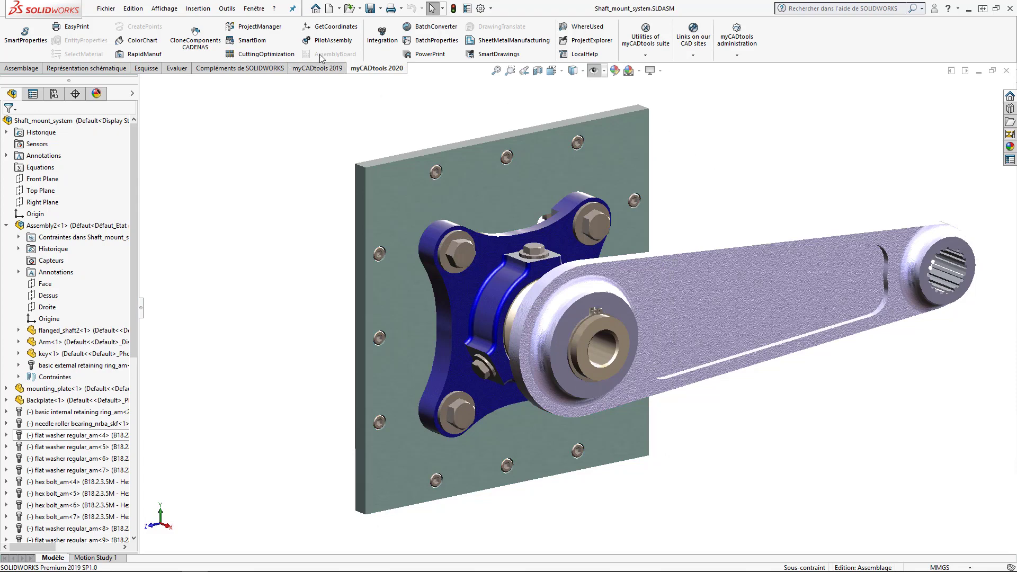
- Open the PilotAssembly workbook and build the Shaft_mount_system component table
click(321, 41)
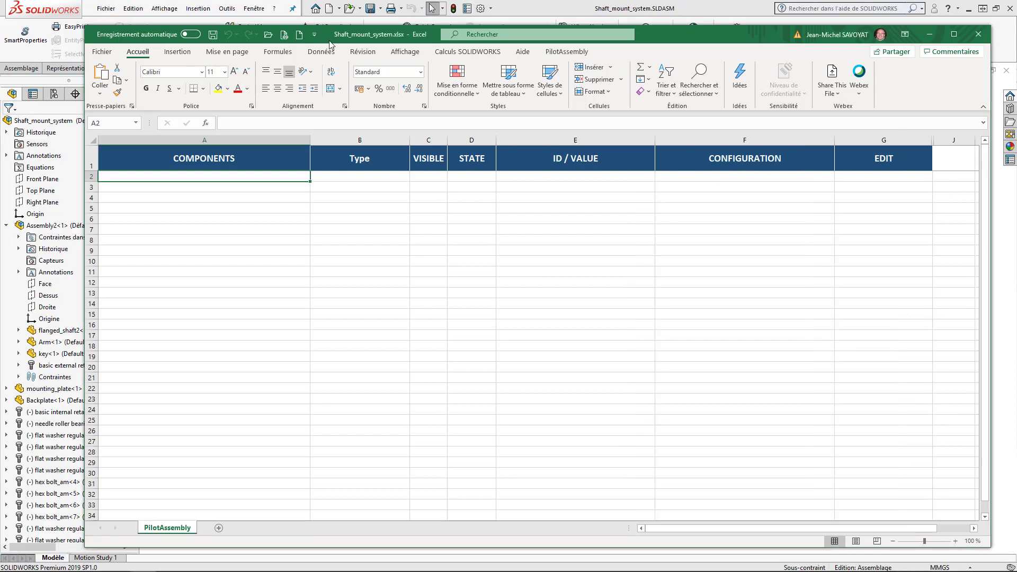
click(569, 53)
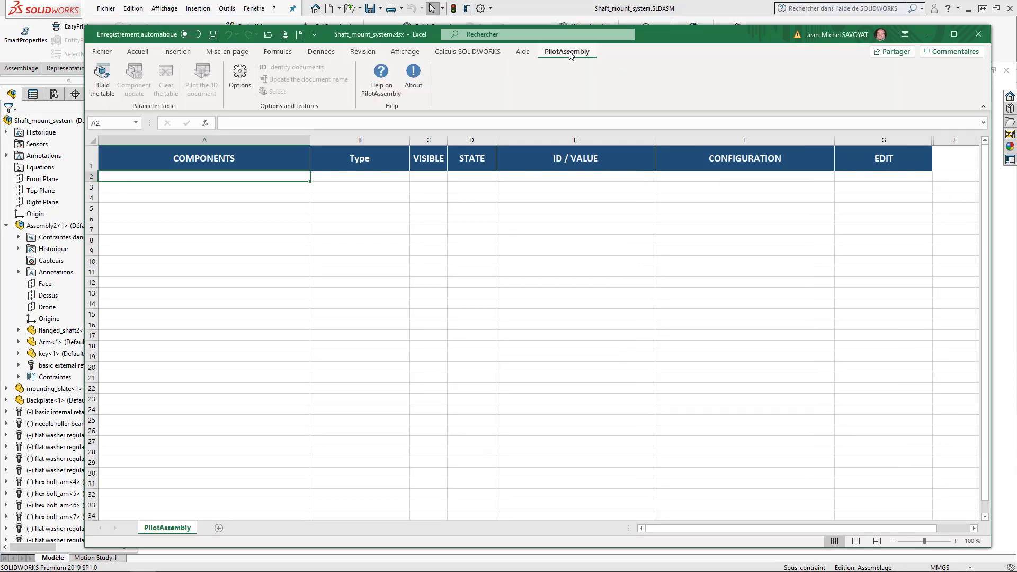
click(105, 94)
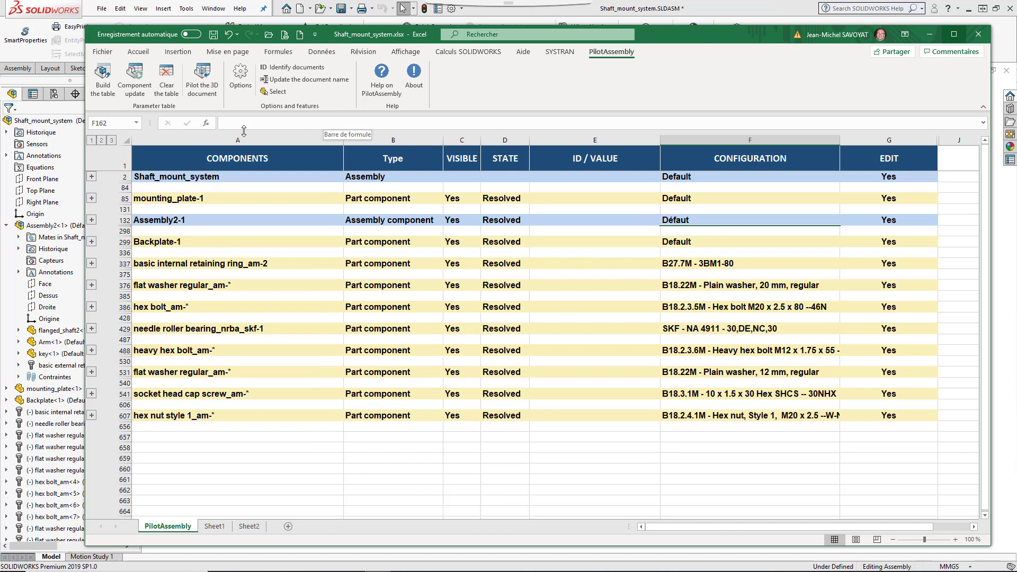
- Peek at mounting_plate-1's rows, then expand Assembly2-1 down to Arm-1's Long_Arm 500 dimension
click(93, 199)
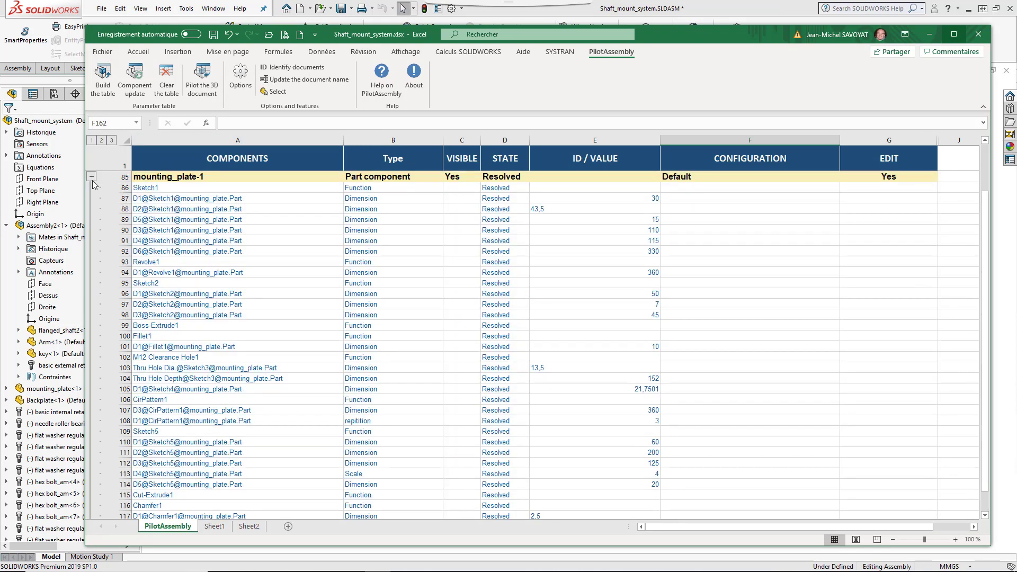
click(92, 179)
scroll(92, 206, up, 1)
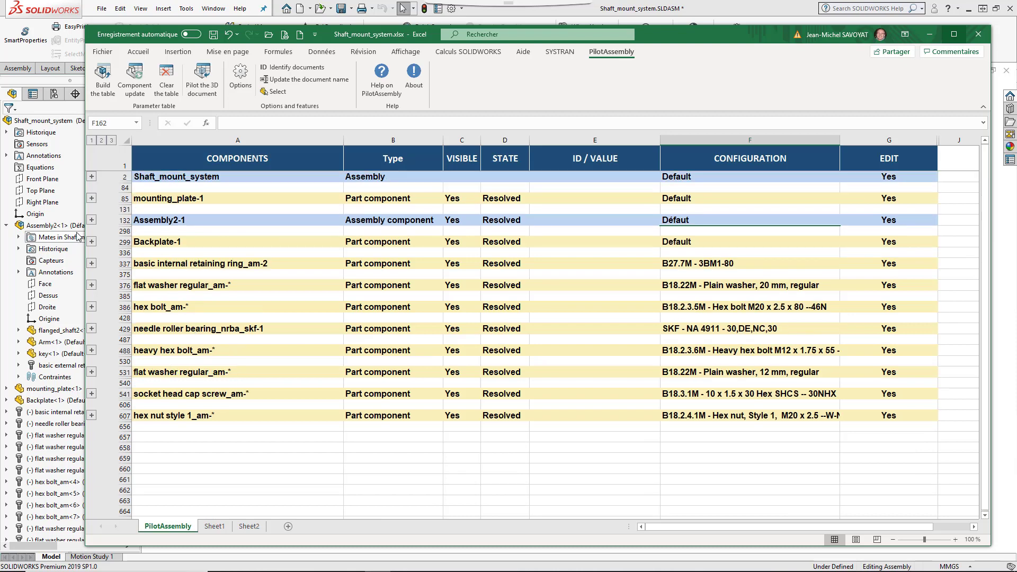
click(92, 220)
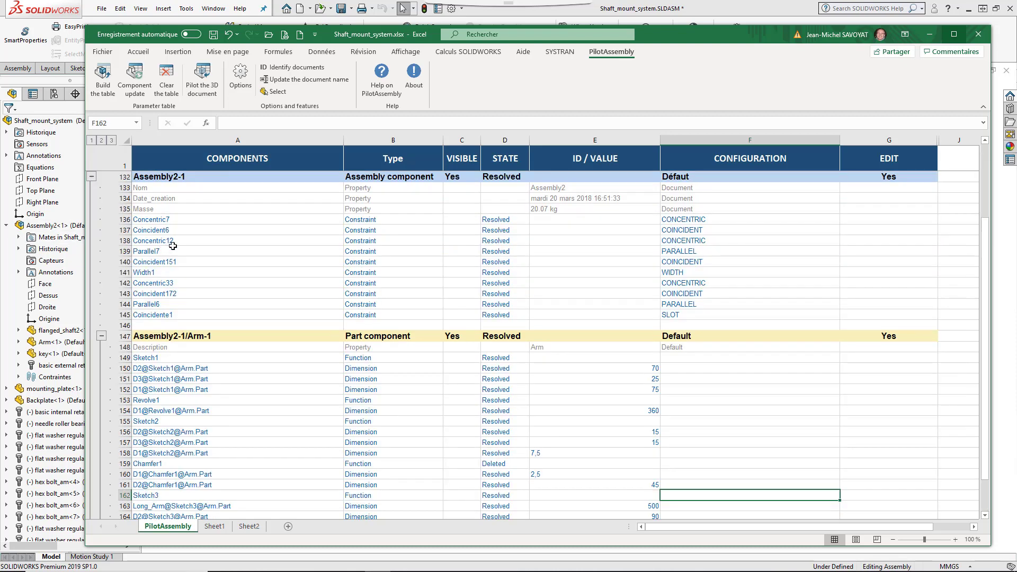
scroll(306, 251, down, 1)
scroll(306, 251, down, 1)
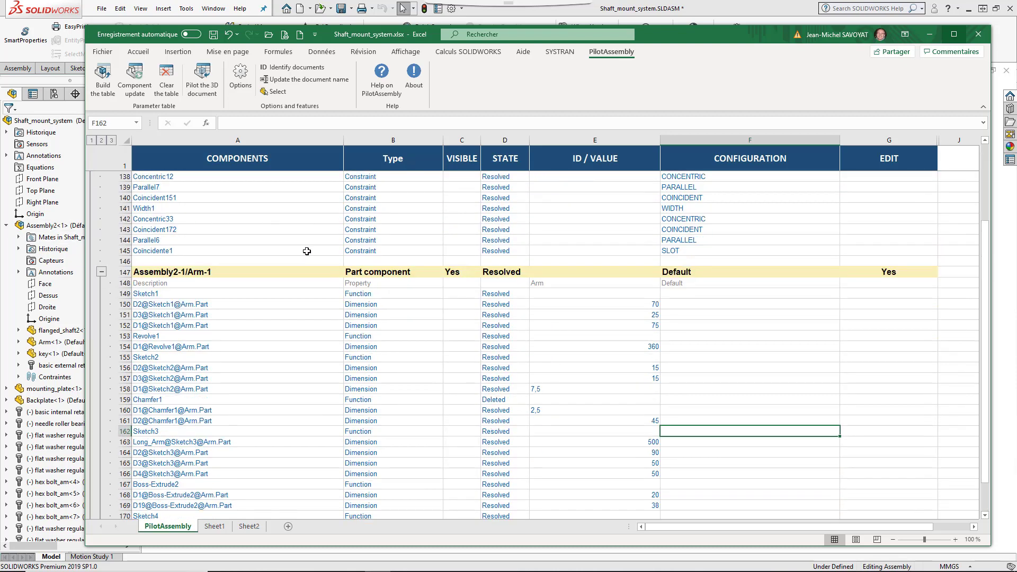
- Change Arm-1's description to Lever Arm
click(554, 285)
text(Le)
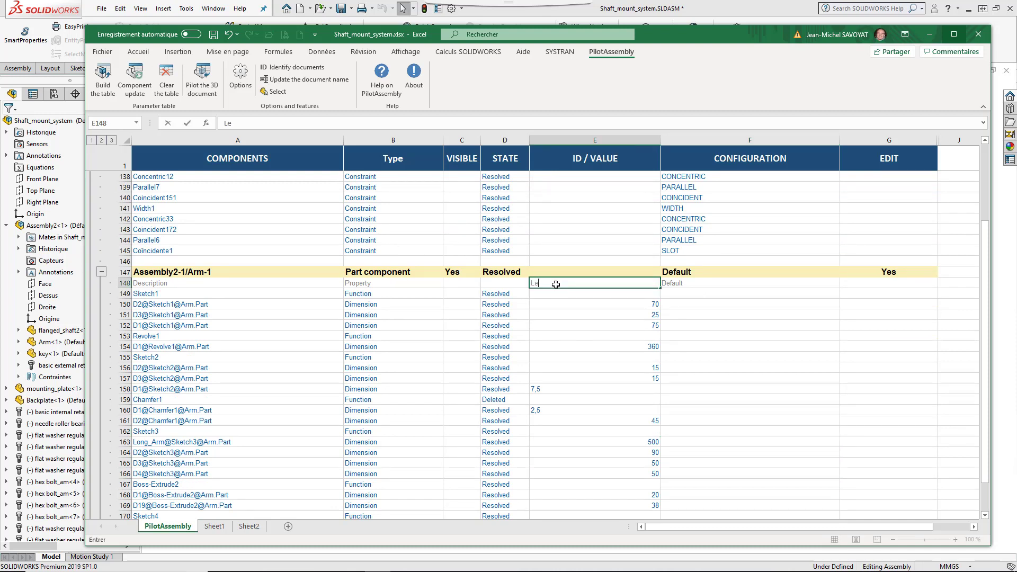
text(ver Arm)
key(Return)
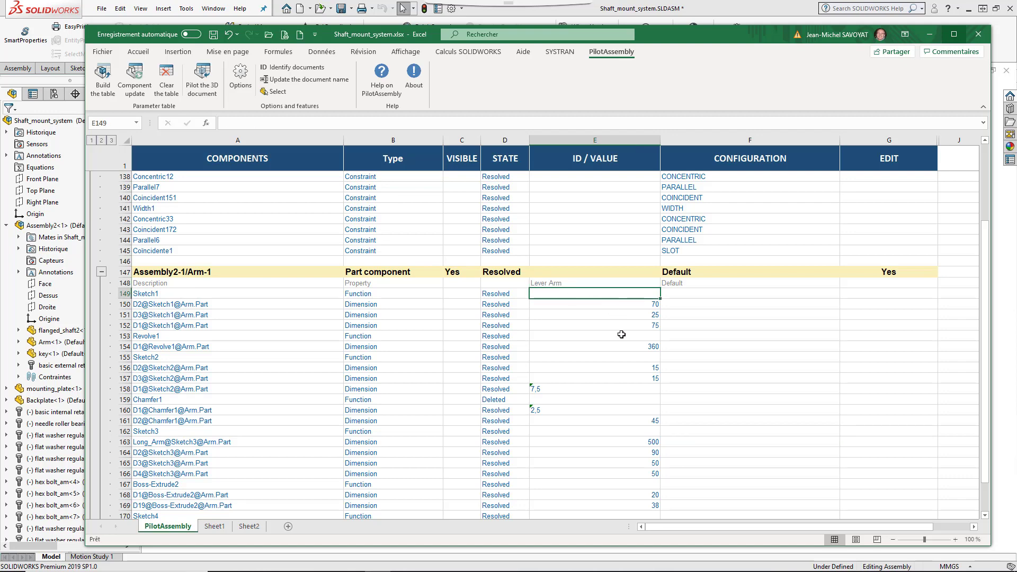
- Set Arm-1's D3@Sketch3 dimension to 55
scroll(631, 456, down, 1)
scroll(632, 445, down, 1)
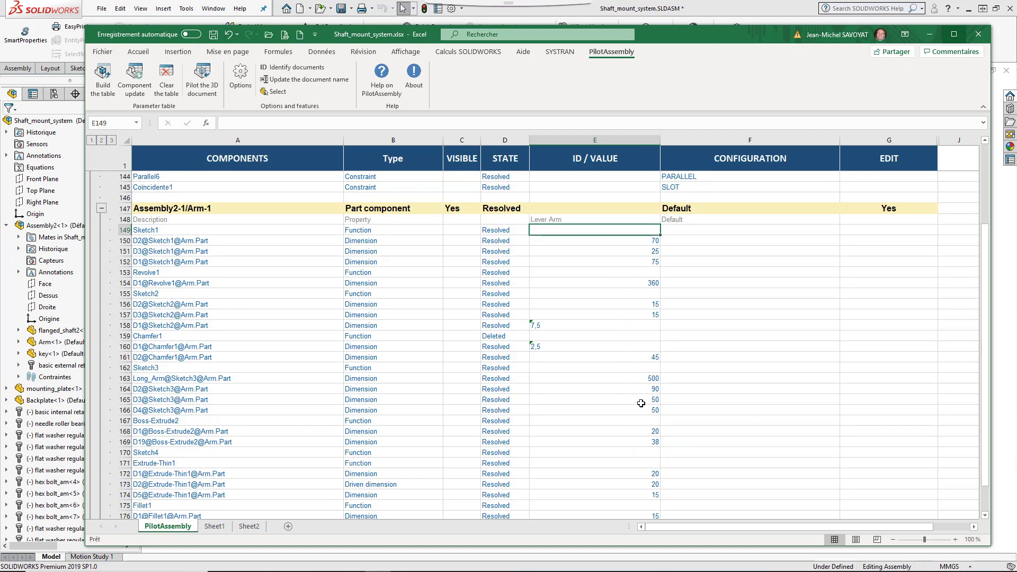
click(642, 400)
text(55)
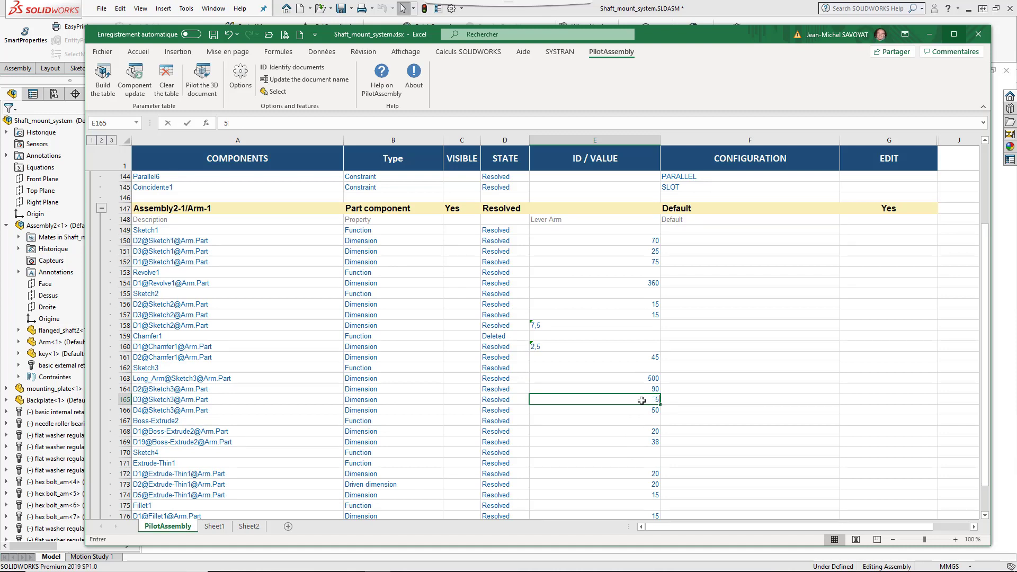
click(640, 380)
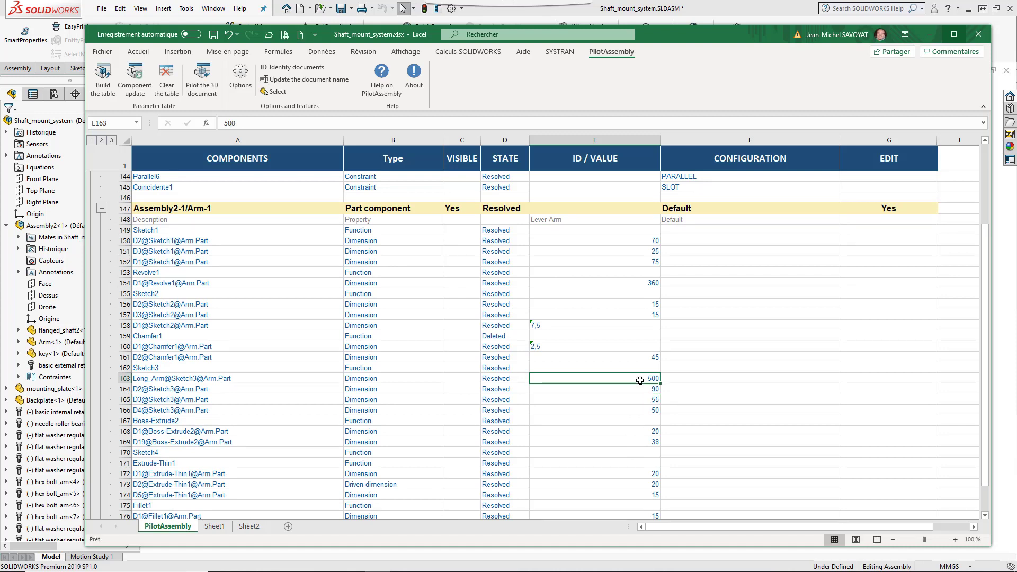
- Link the Long_Arm value in E163 to Sheet1's Dimension_1 cell B1
text(=)
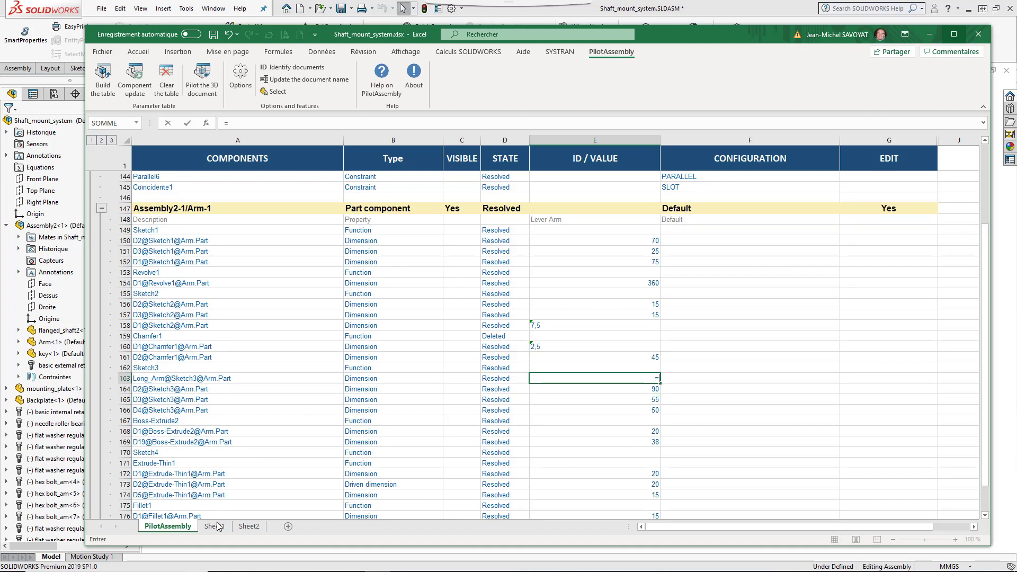
click(215, 525)
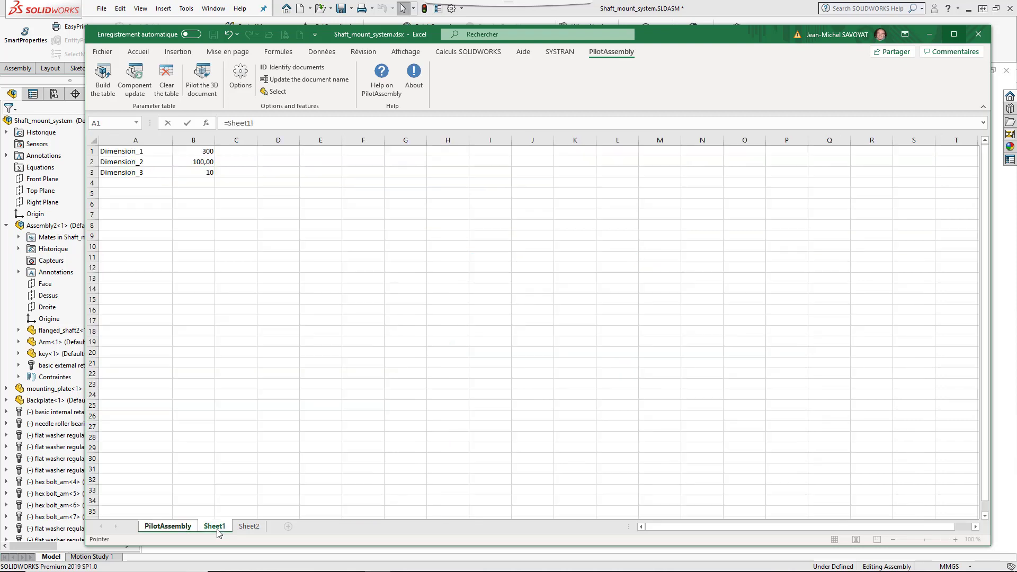
click(201, 152)
key(Return)
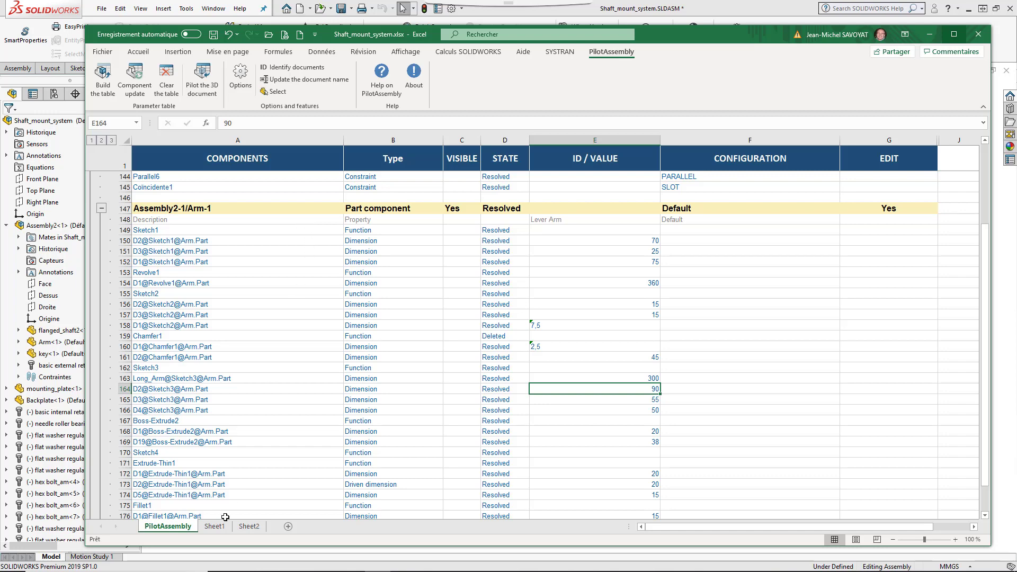
- Change Dimension_1 on Sheet1 from 300 to 600 and collapse the Arm-1 rows
click(223, 526)
click(199, 152)
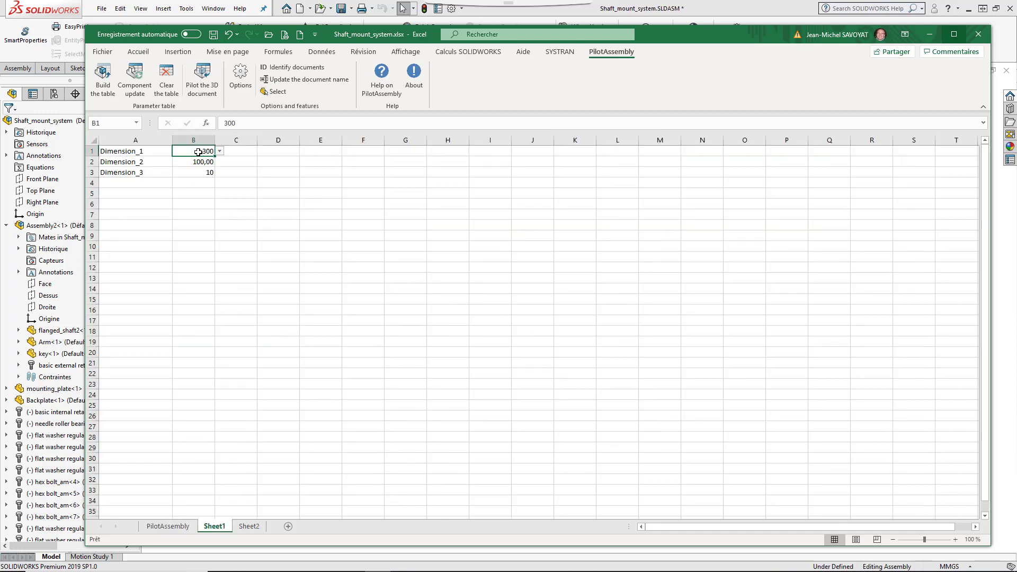
click(219, 151)
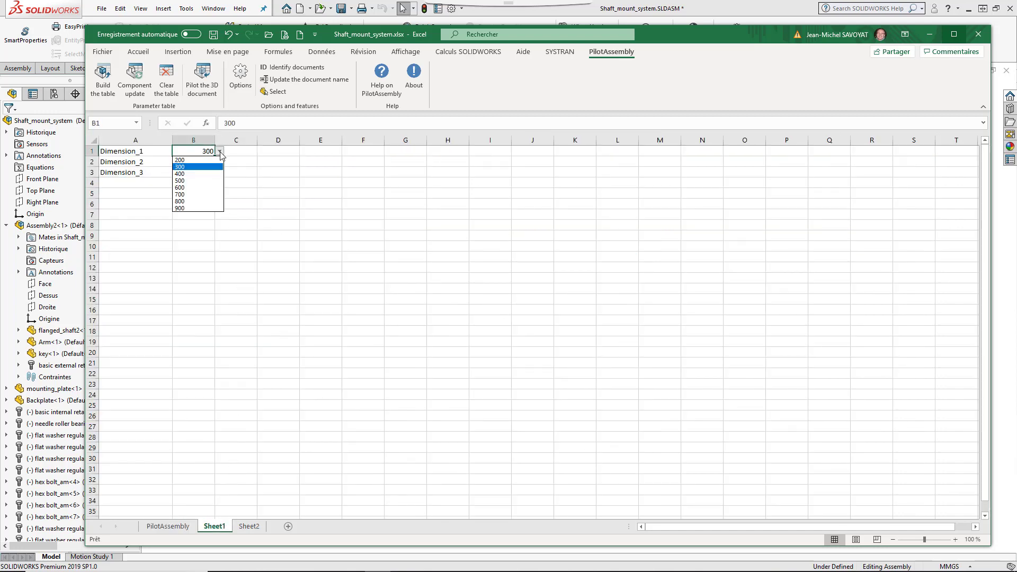
click(211, 188)
click(169, 526)
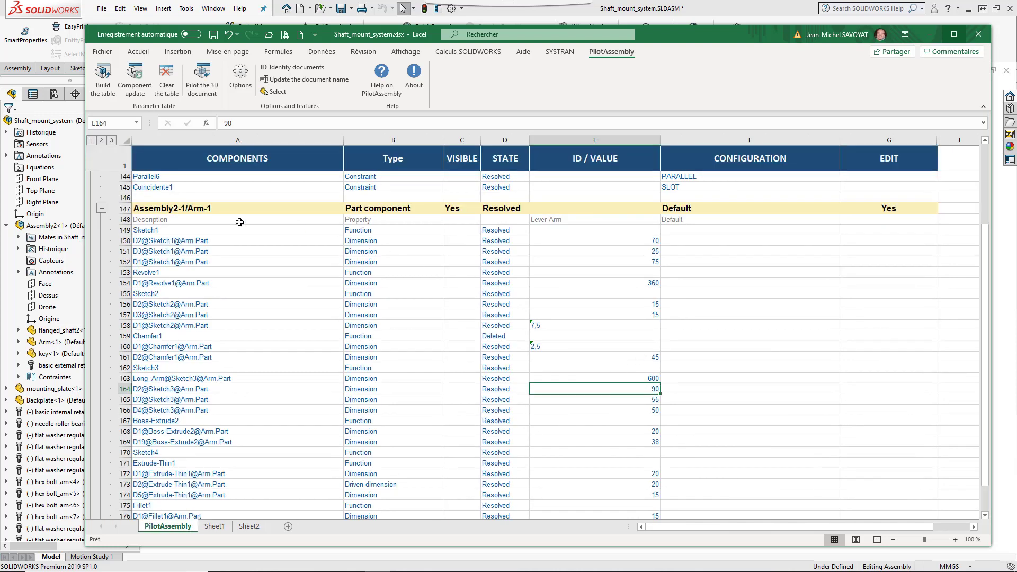
click(101, 208)
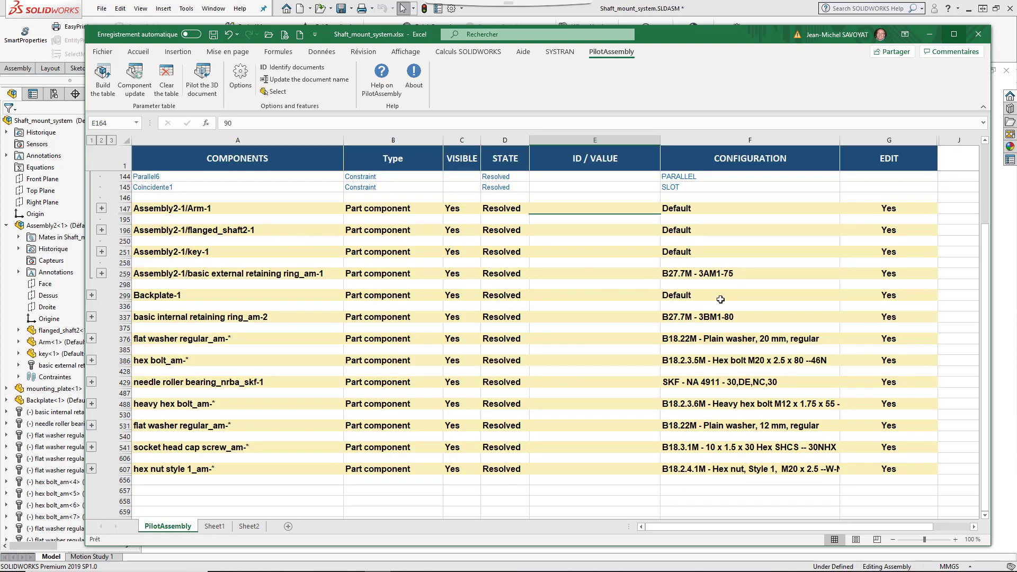
- Review the retaining ring, flat washer and Backplate-1 configuration choices, leaving them unchanged
click(834, 277)
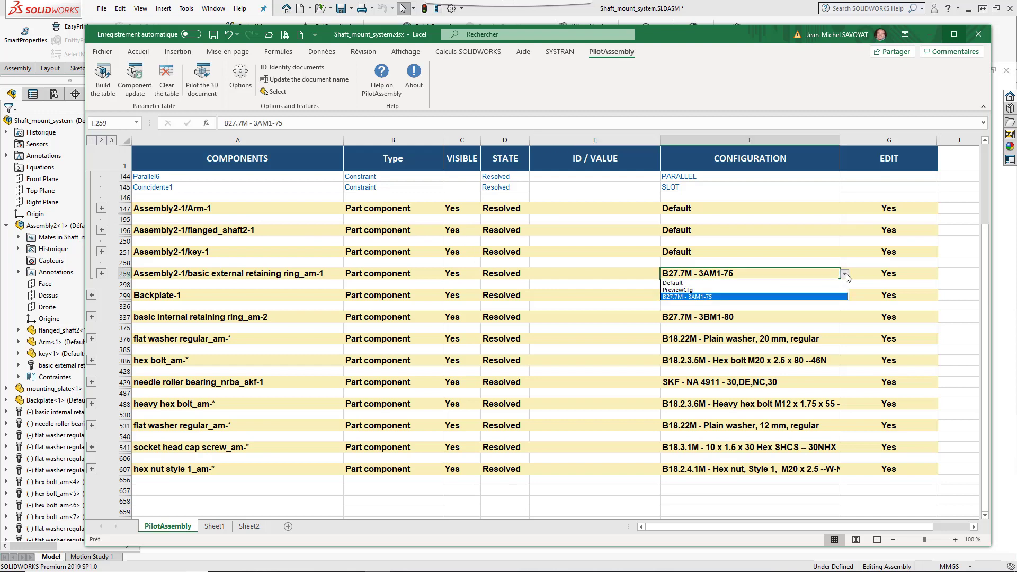
click(845, 275)
click(831, 339)
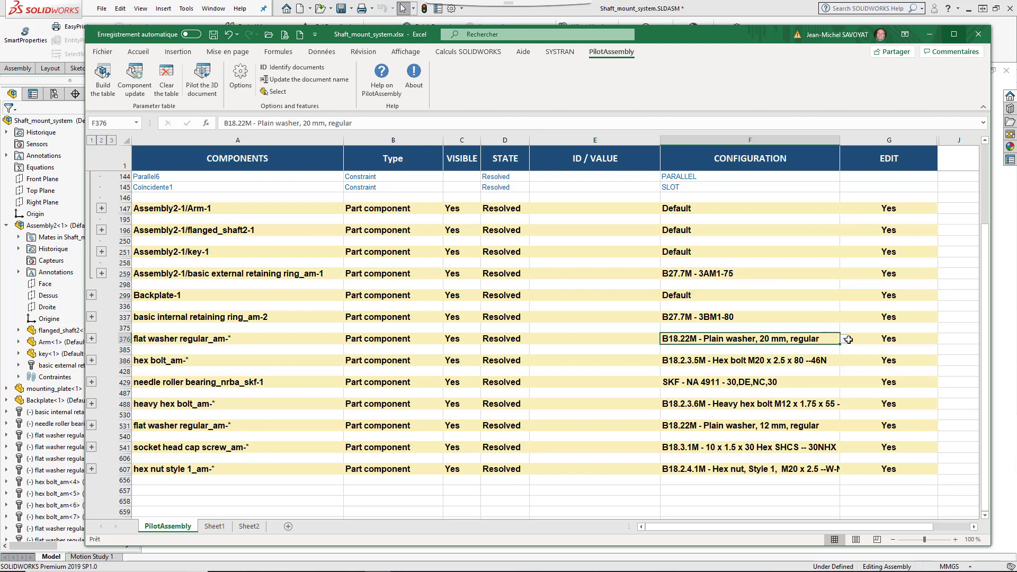
click(845, 339)
click(845, 340)
click(830, 295)
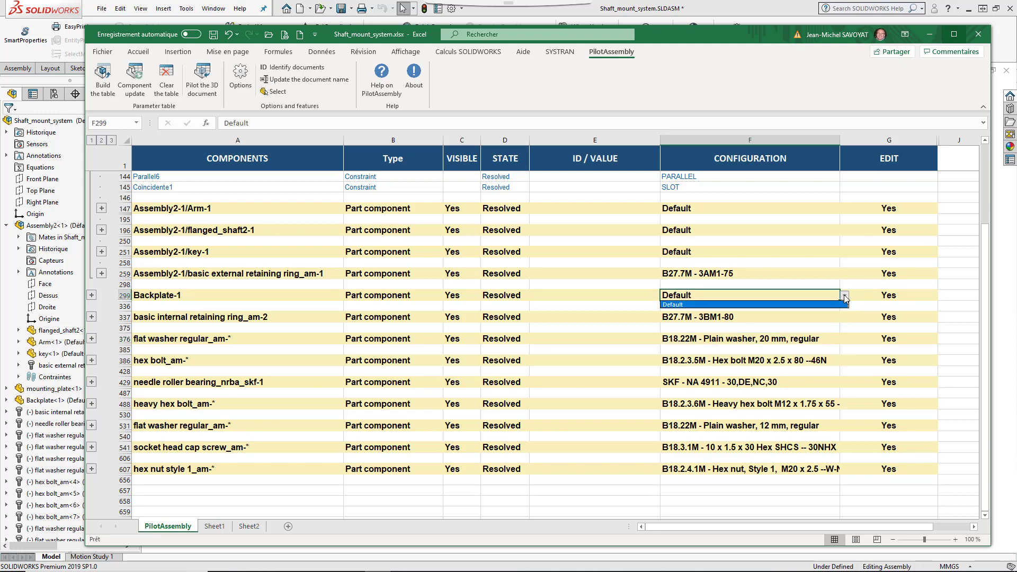
click(844, 298)
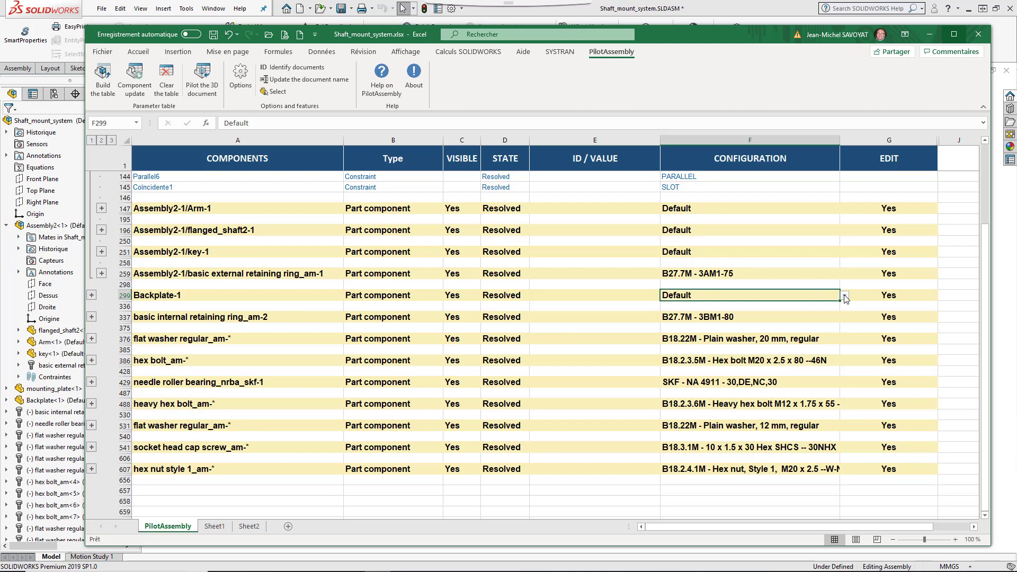
- Keep the retaining ring's EDIT value in G259 set to Yes
click(907, 274)
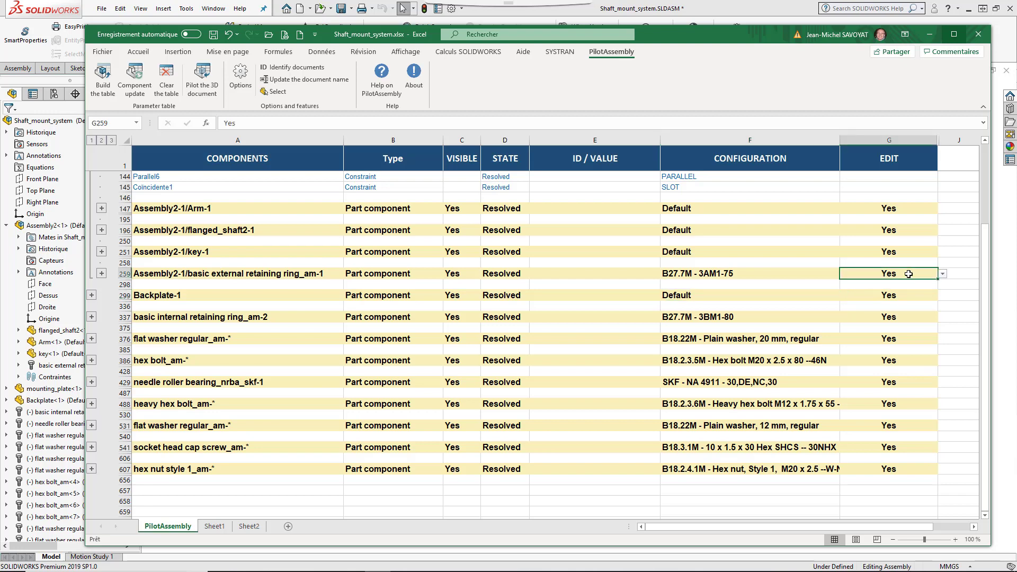
click(943, 274)
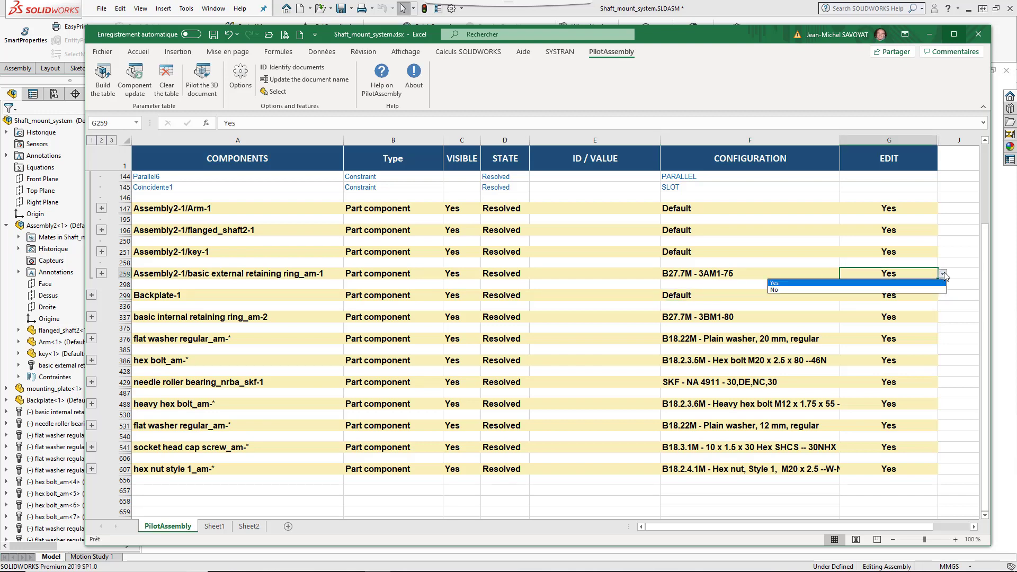
click(943, 274)
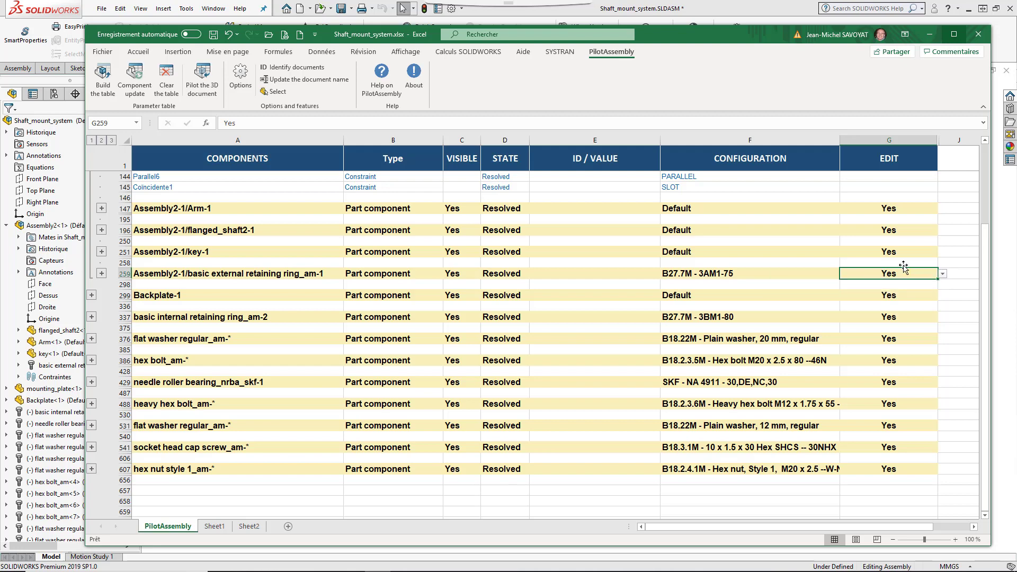
key(Down)
key(Right)
- Pilot the table into the 3D assembly and verify the arm's 600 length and R55 radius
click(206, 81)
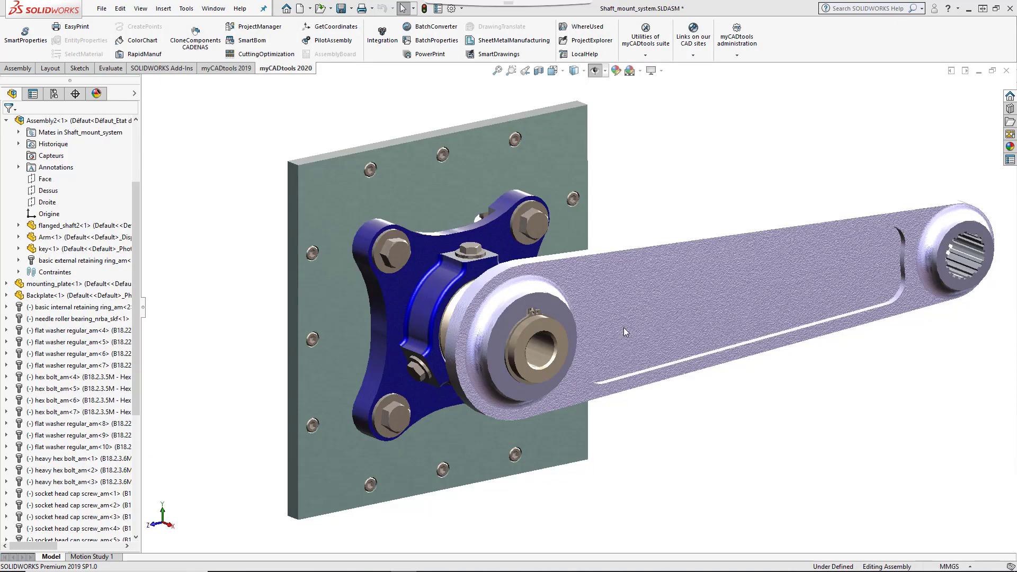
double_click(912, 227)
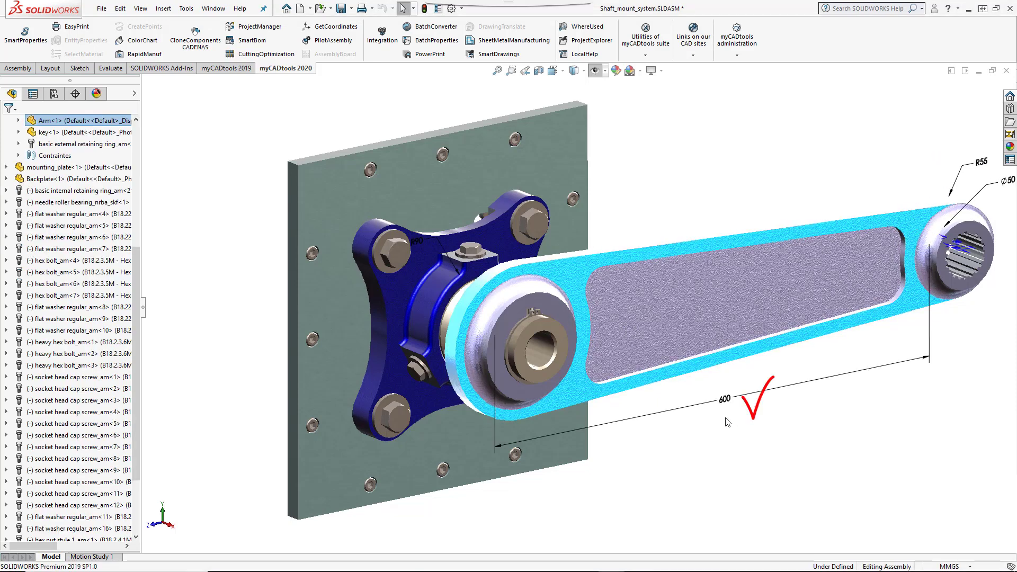
click(726, 436)
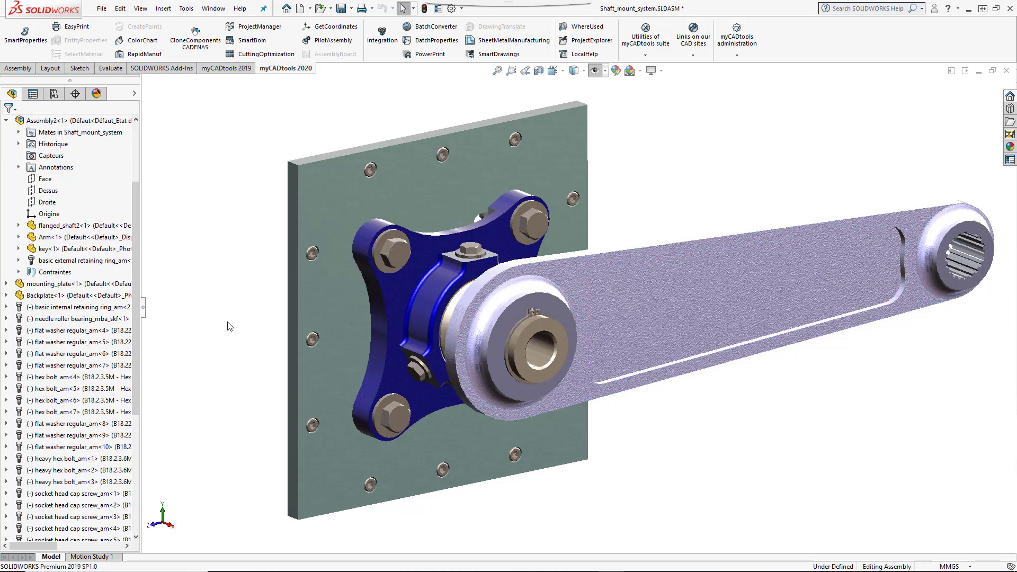
- Fillet the mounting_plate part's outer edge at 2 mm, then return to the assembly
click(41, 285)
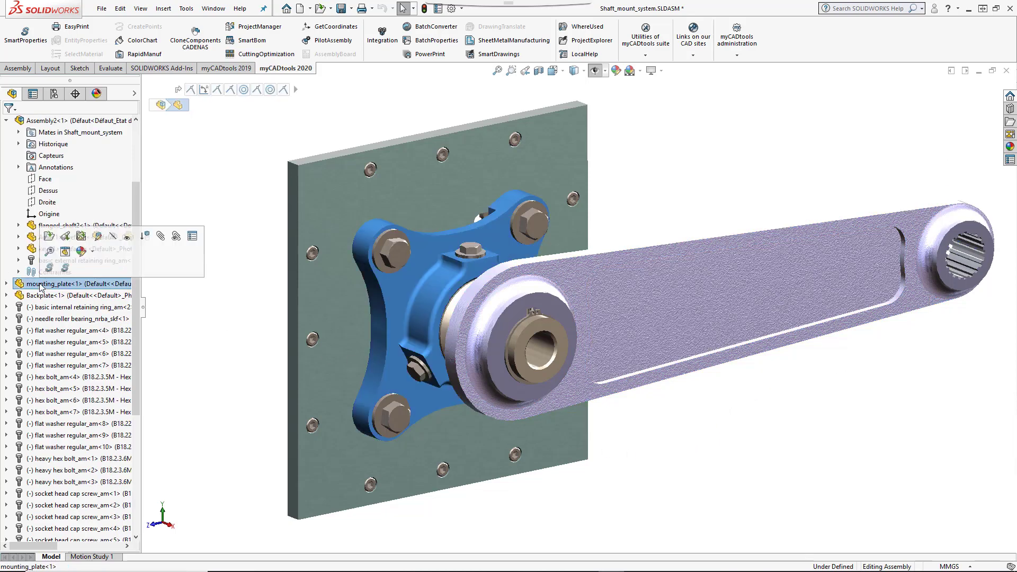
click(50, 237)
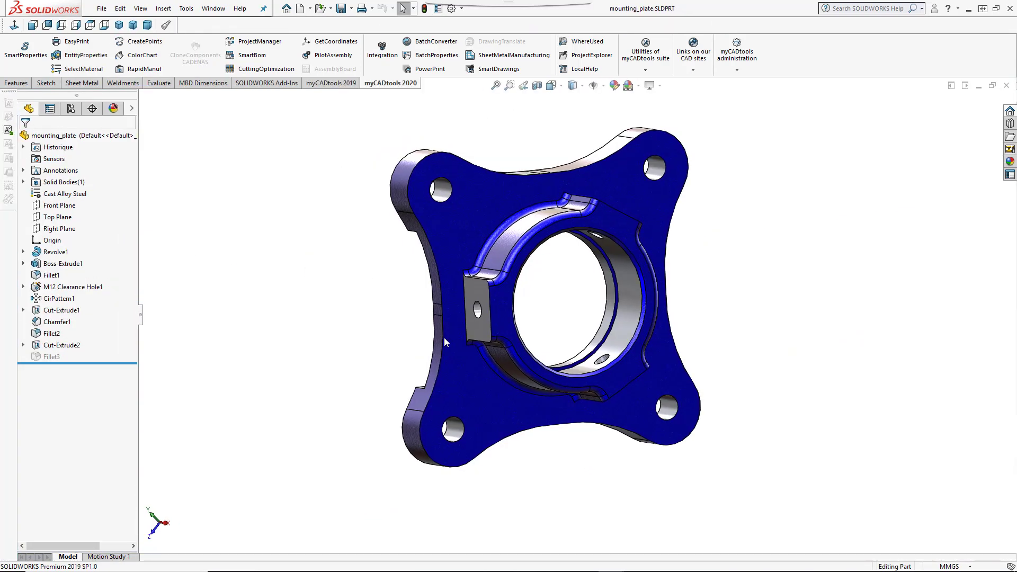
click(443, 339)
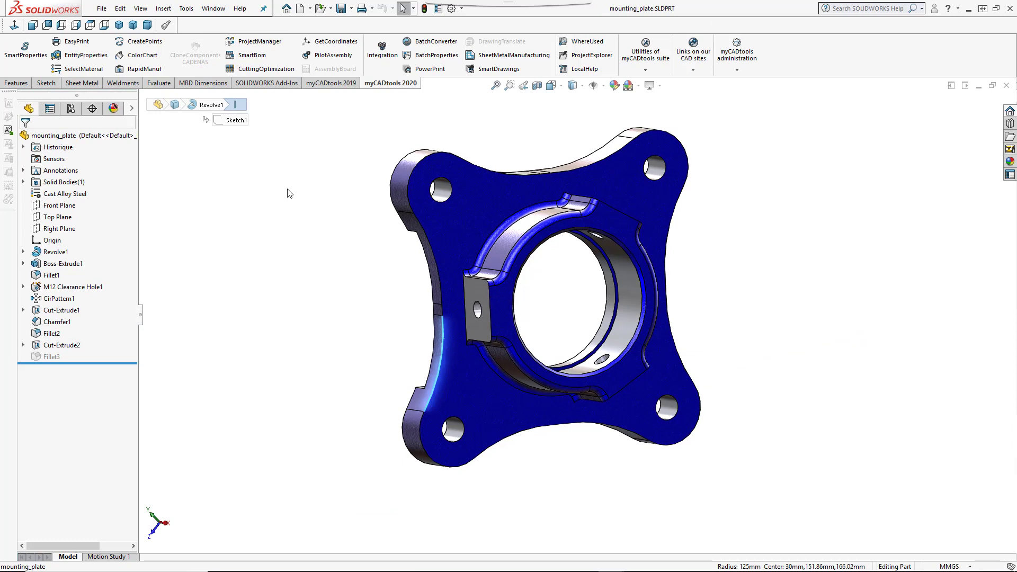
click(24, 86)
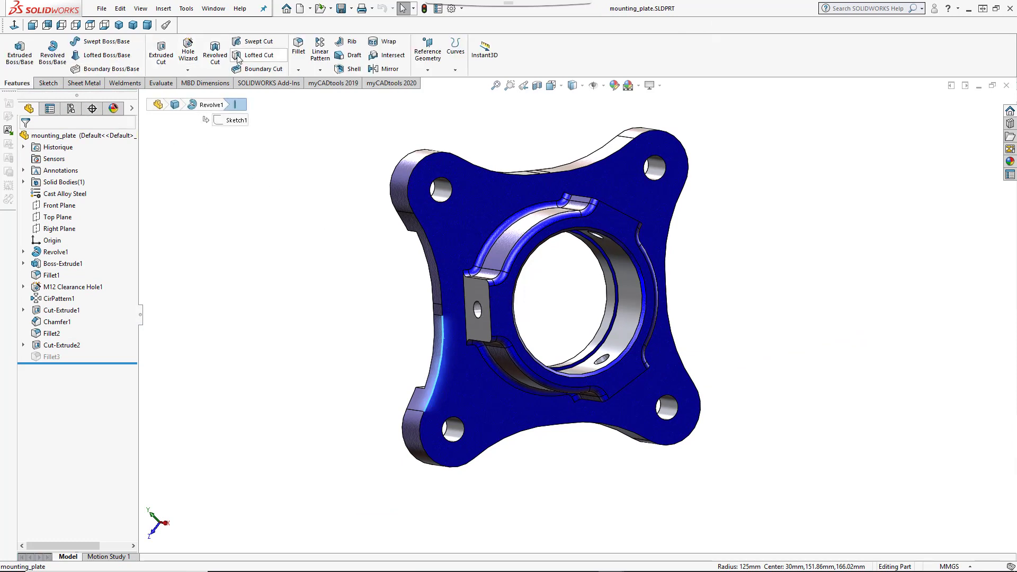
click(298, 61)
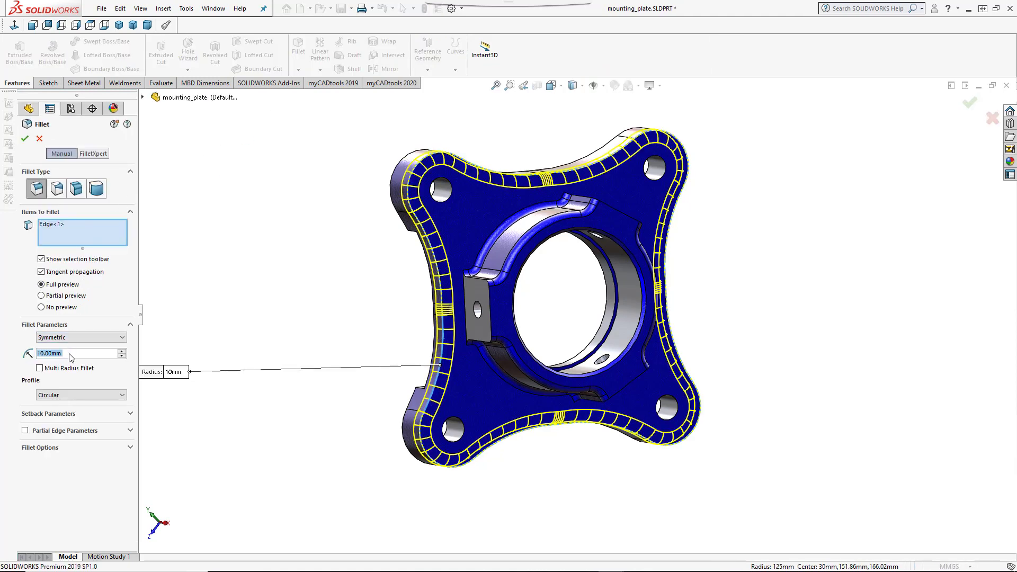
text(2)
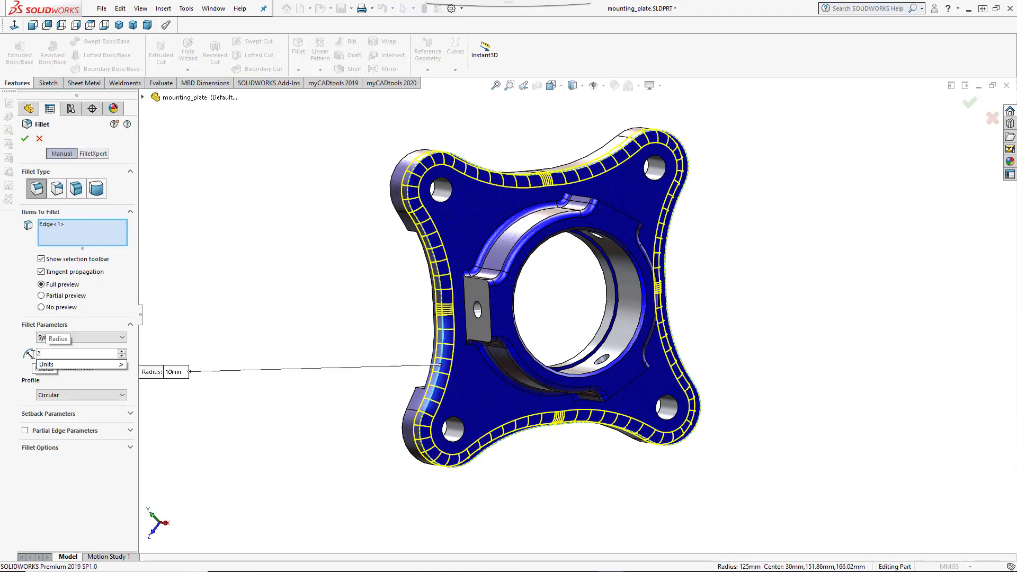
click(24, 138)
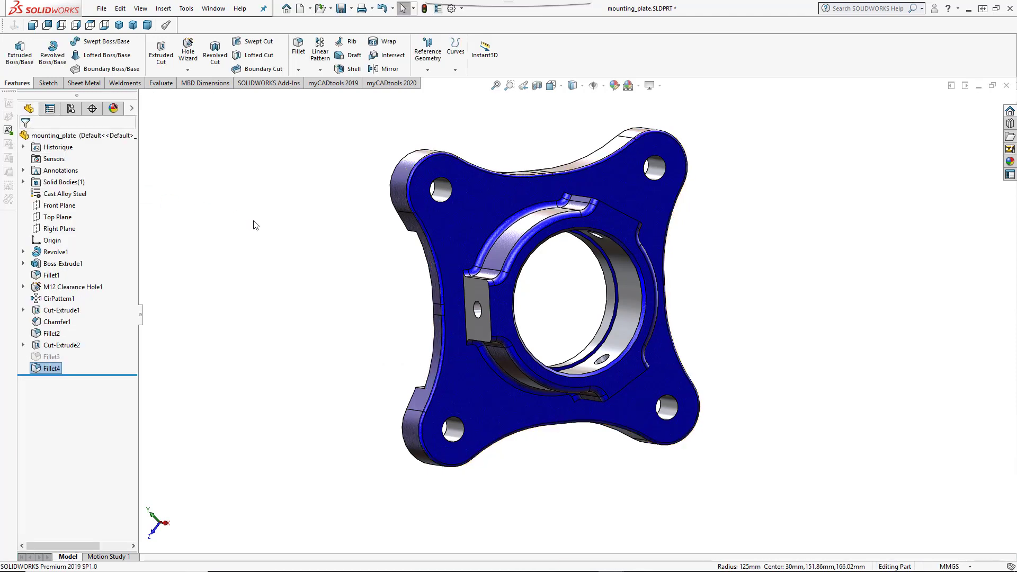
key(ctrl+Tab)
click(532, 294)
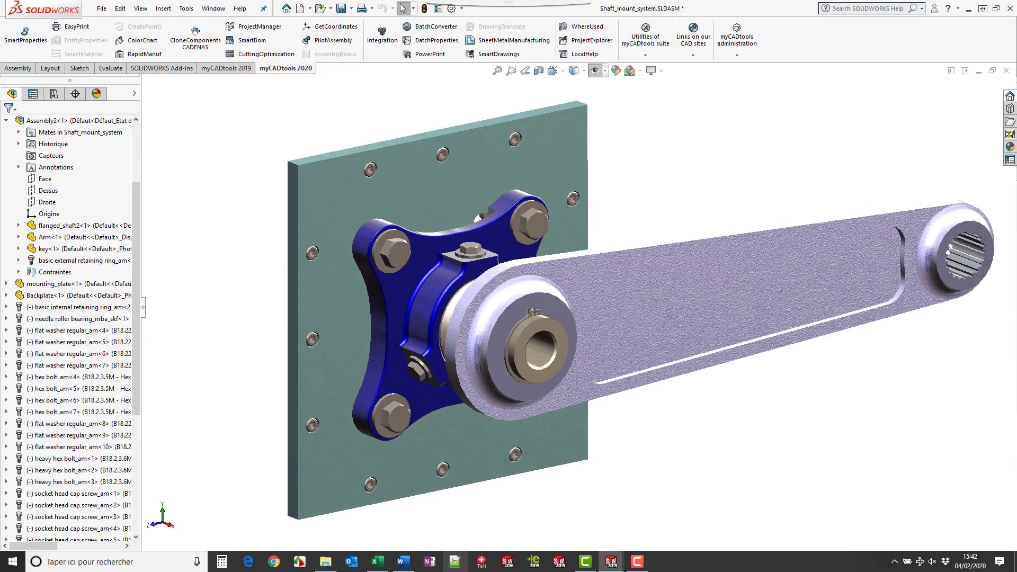
- In Excel, select the mounting_plate-1 row and run Component update on it
click(377, 561)
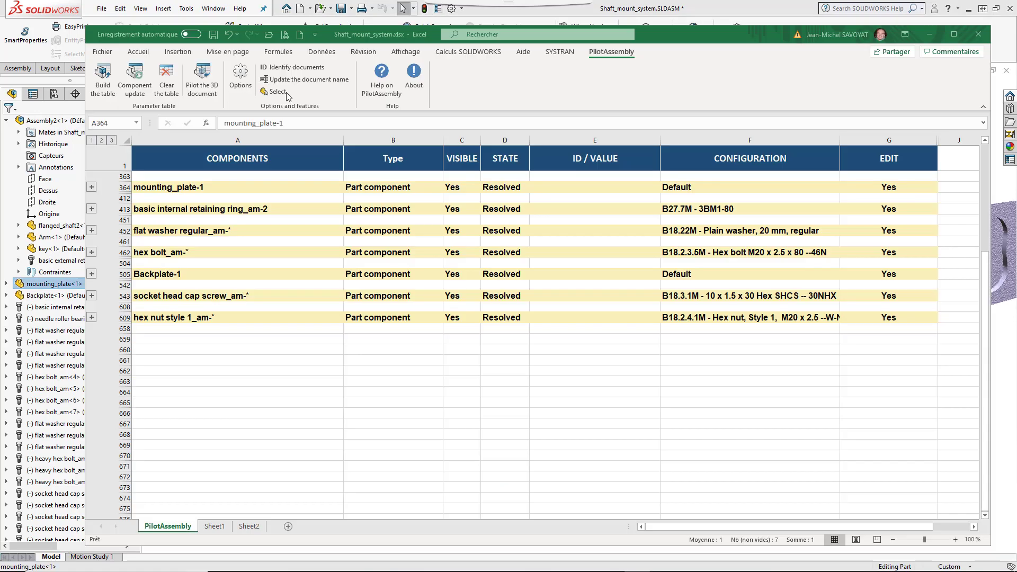
click(286, 93)
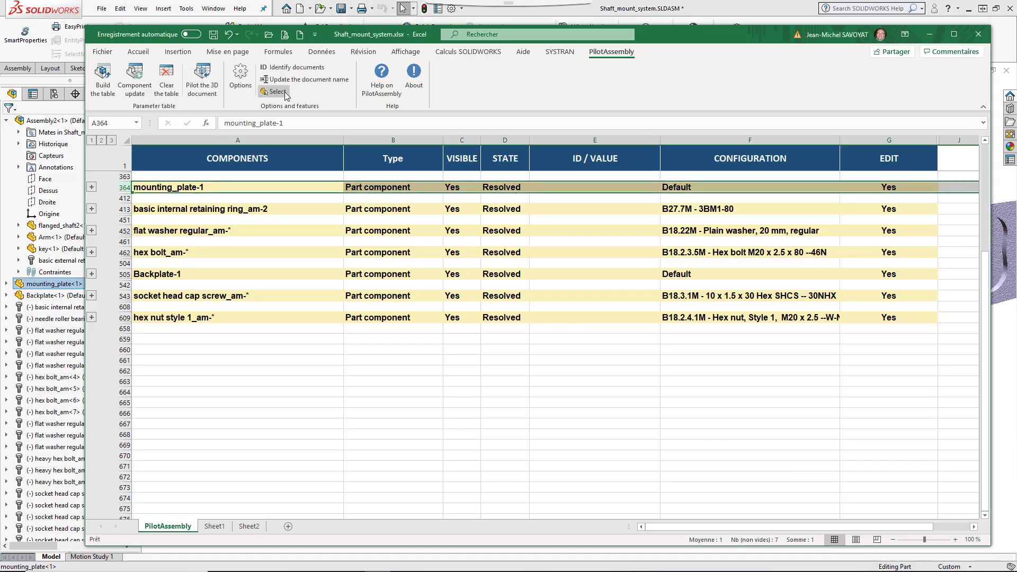
click(135, 83)
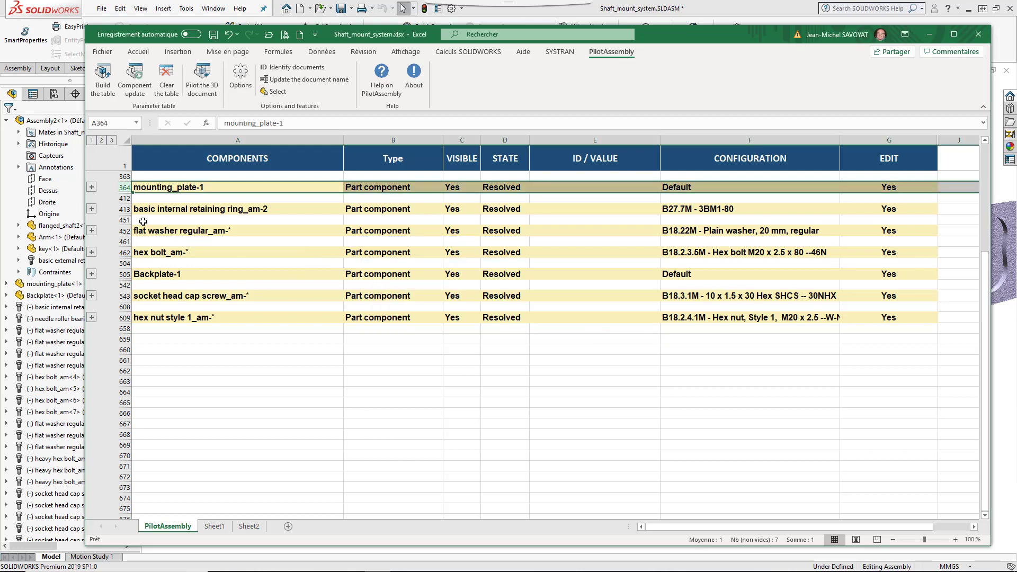
- Expand mounting_plate-1 to check the new Fillet4 rows with radius 2, then collapse them
click(92, 187)
scroll(203, 240, down, 4)
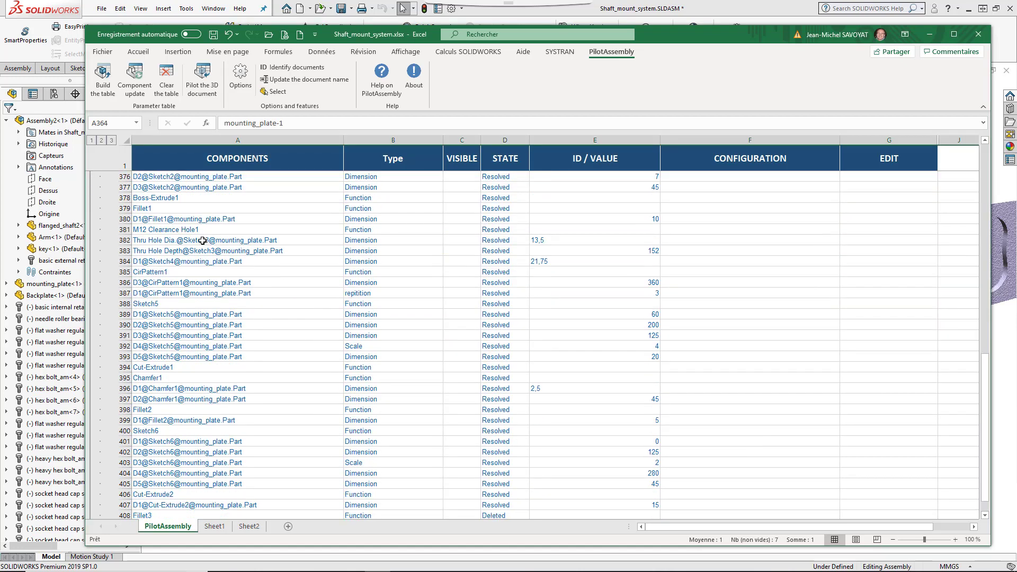
scroll(202, 241, down, 3)
scroll(209, 318, down, 3)
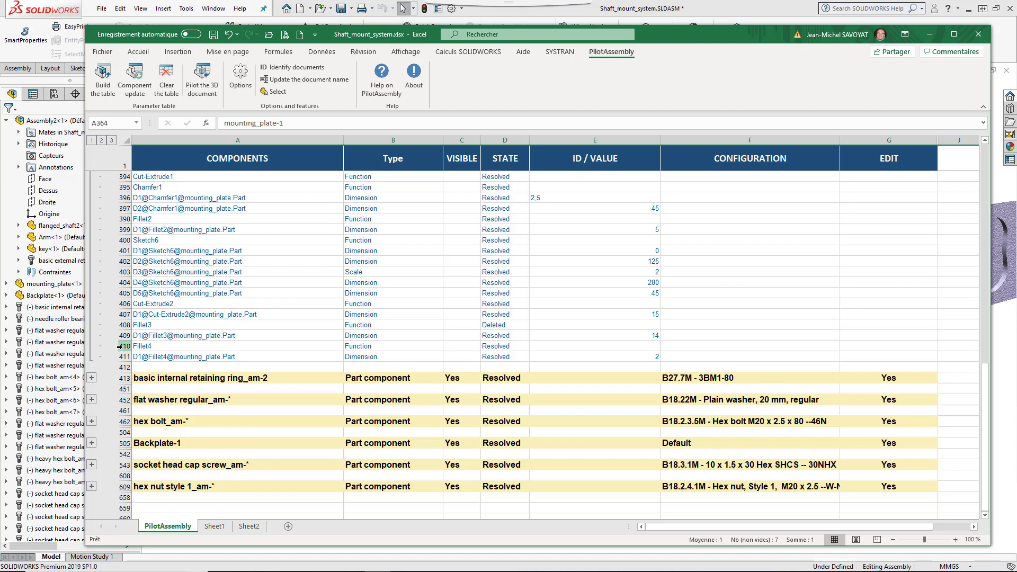
drag(117, 347, 117, 356)
click(169, 347)
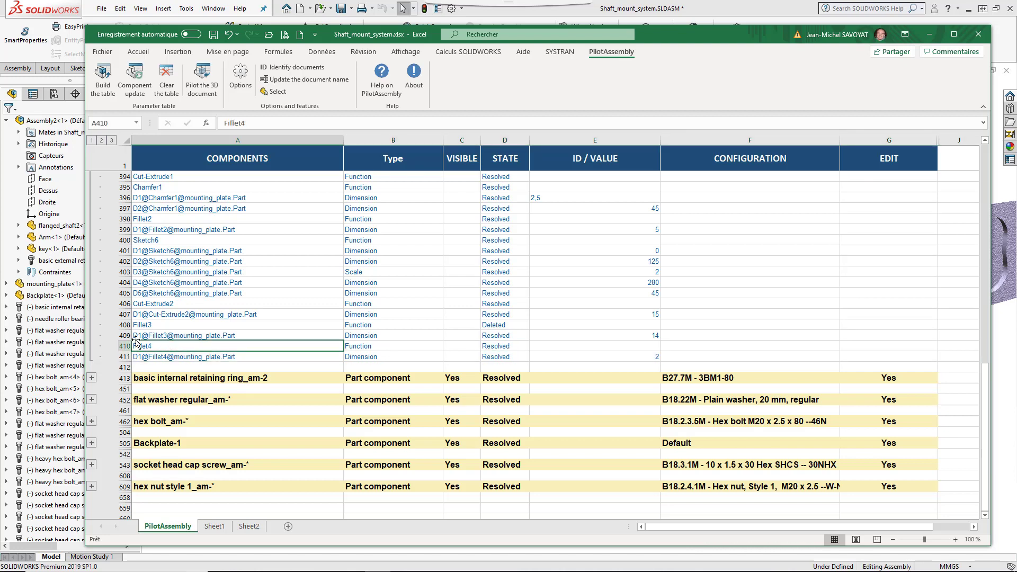
scroll(146, 248, up, 1)
scroll(146, 240, up, 6)
scroll(145, 240, up, 6)
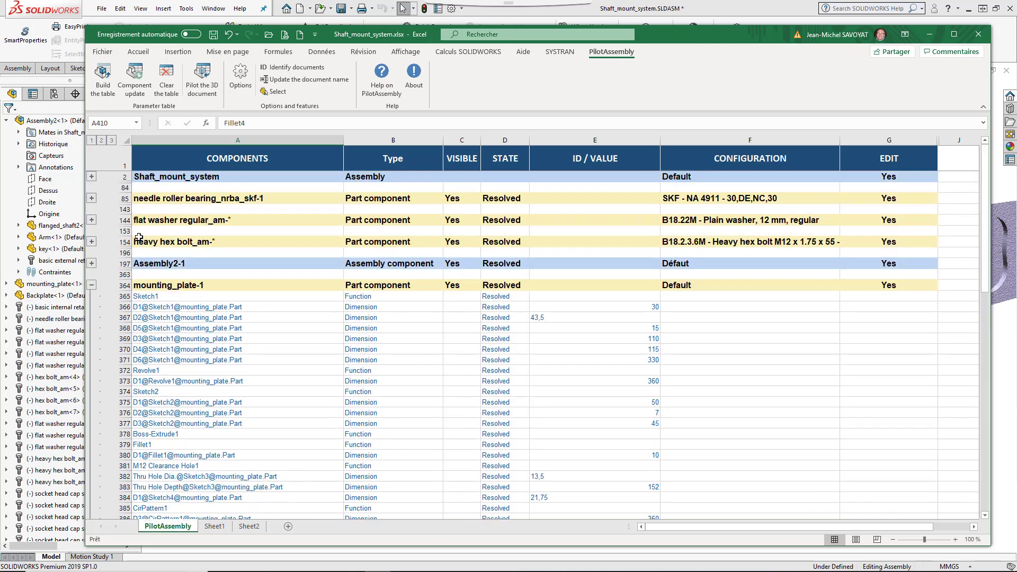
click(92, 287)
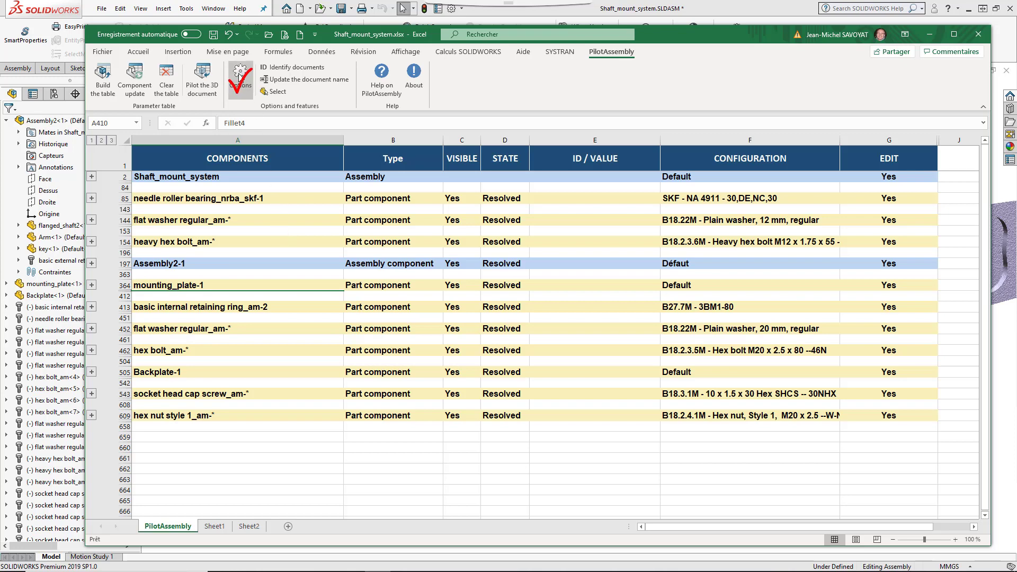
- Add D3 to the dimension name filter in the table extraction options
click(240, 77)
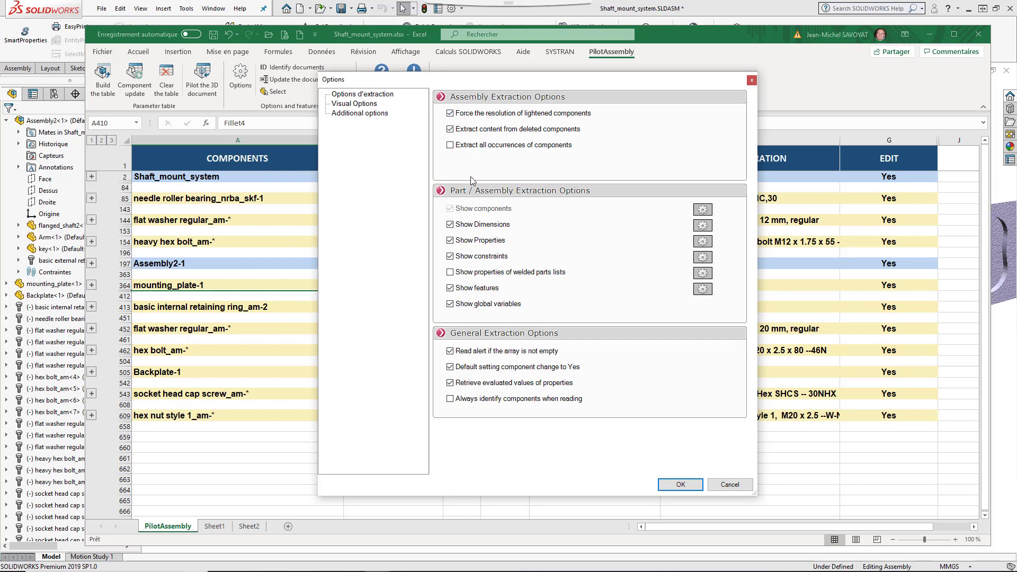
click(703, 227)
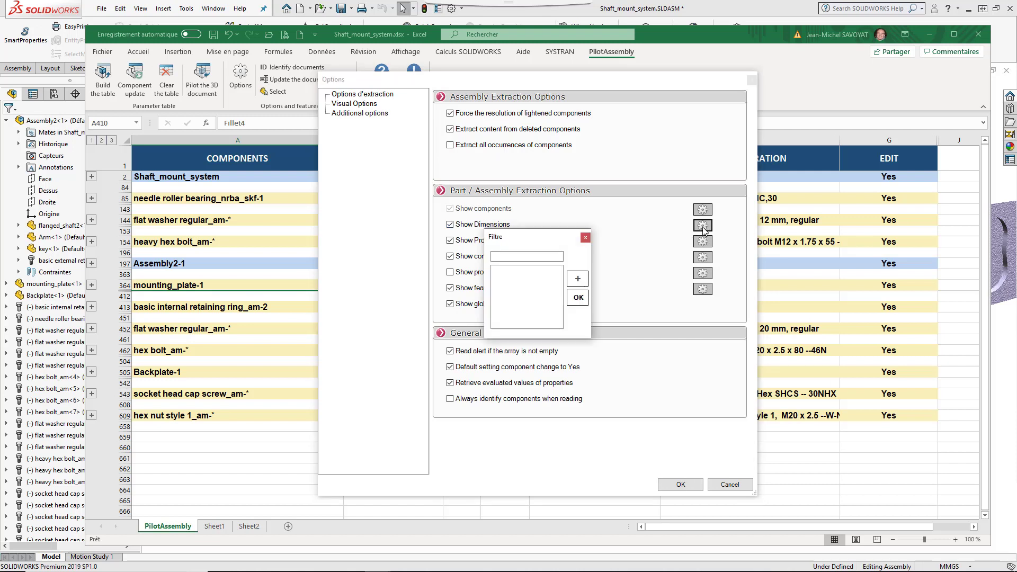
click(543, 258)
text(D3)
click(577, 278)
click(577, 297)
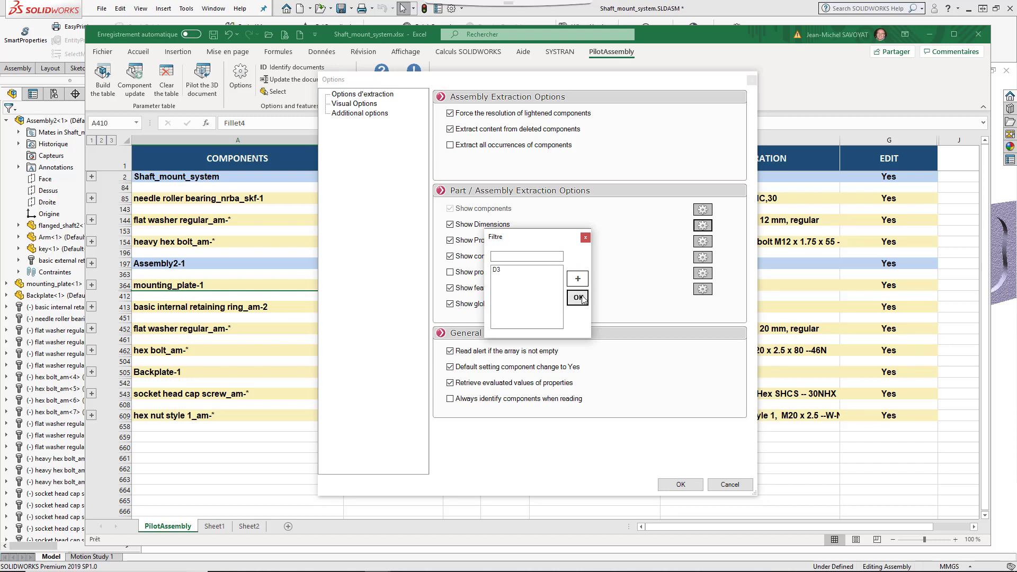
- Leave constraints unfiltered and add a Filet entry to the extracted-features filter
click(704, 258)
click(585, 237)
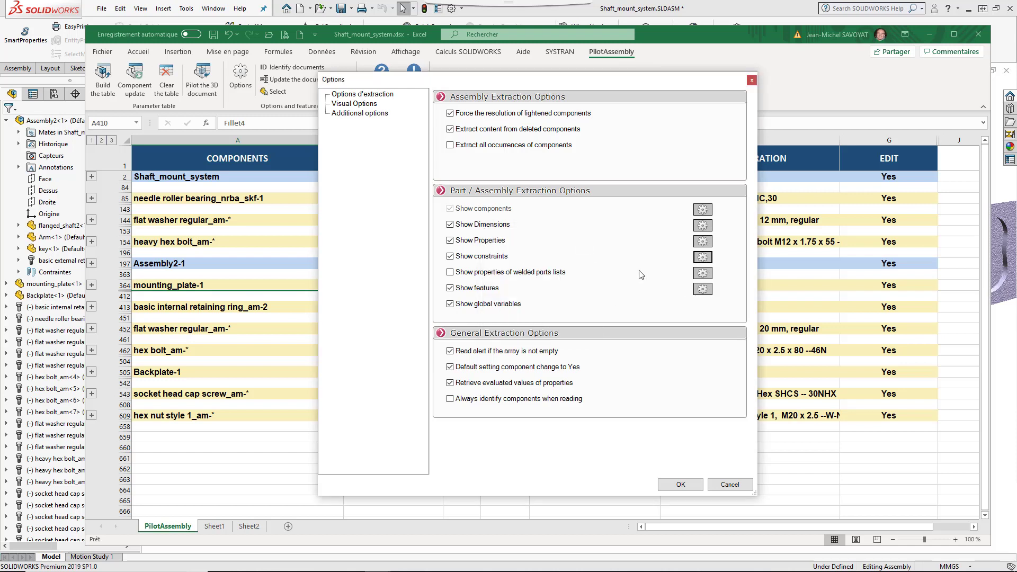
click(703, 289)
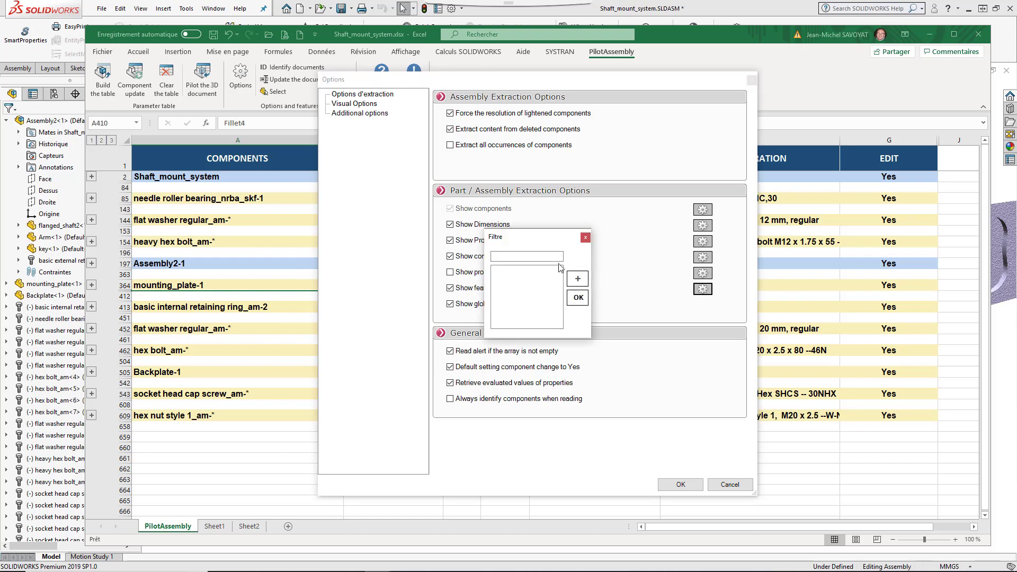
click(524, 259)
click(523, 257)
click(577, 279)
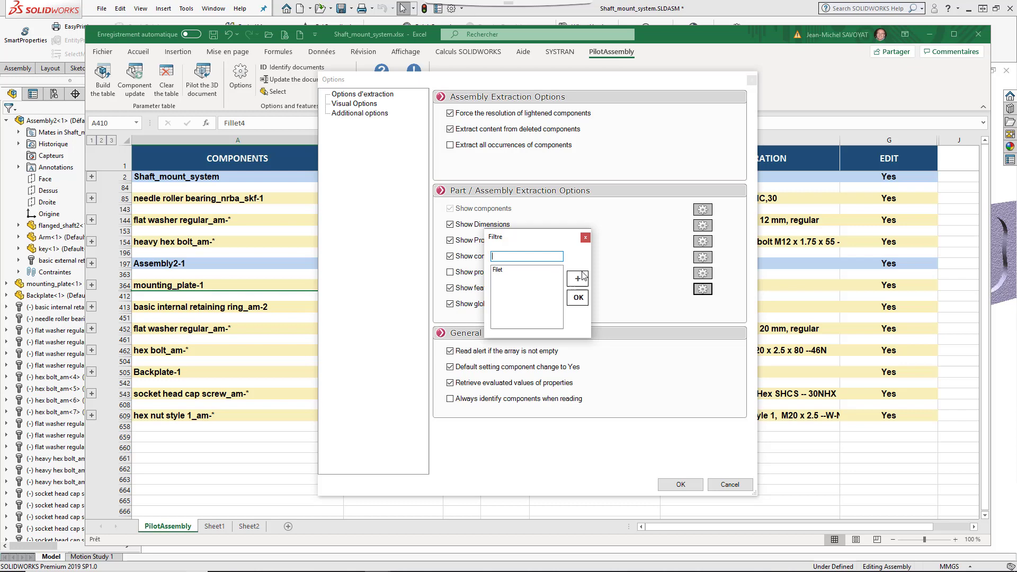
click(586, 238)
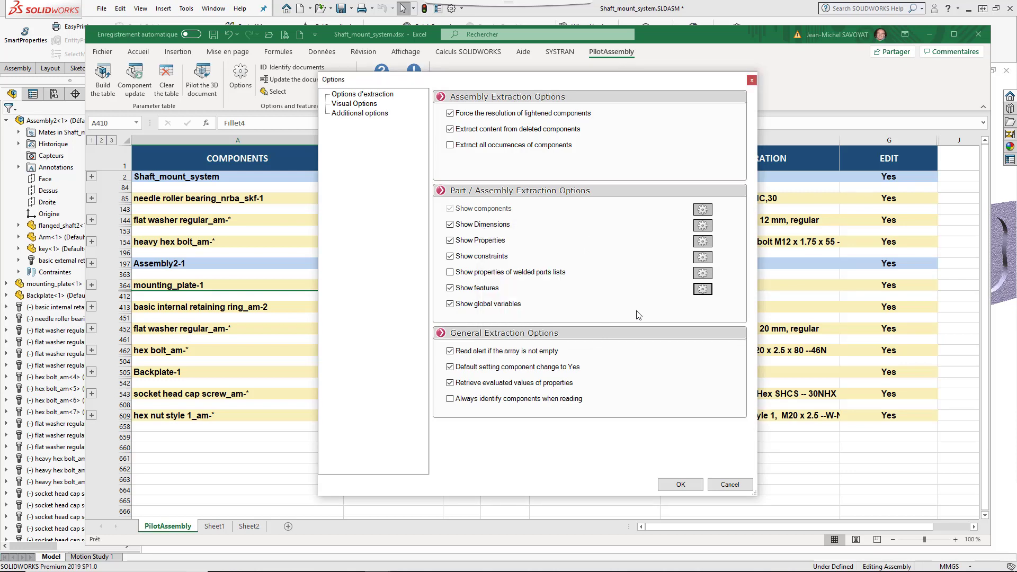
click(365, 105)
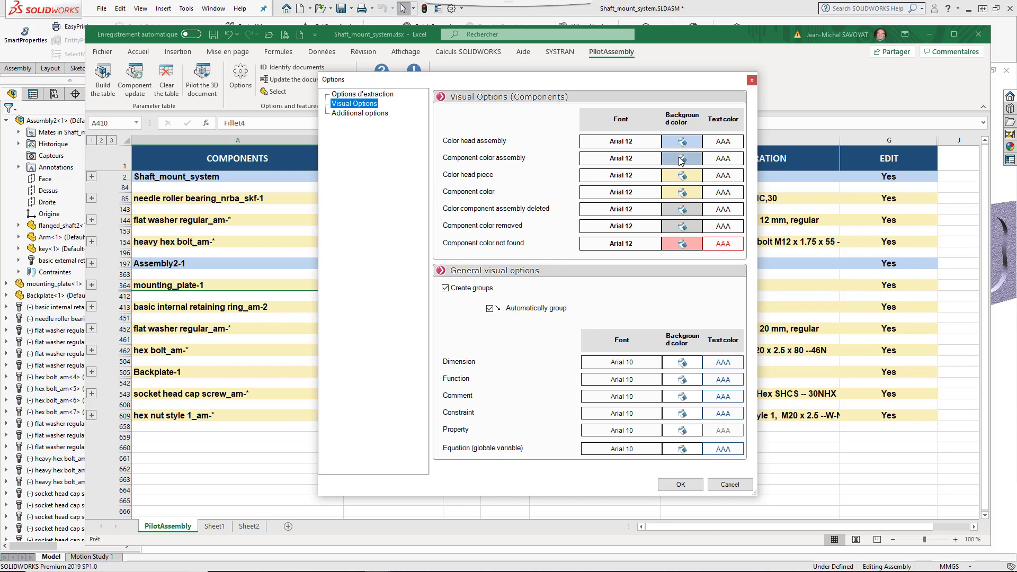
- Give assembly component rows an Arial Black font on a cyan background
click(638, 159)
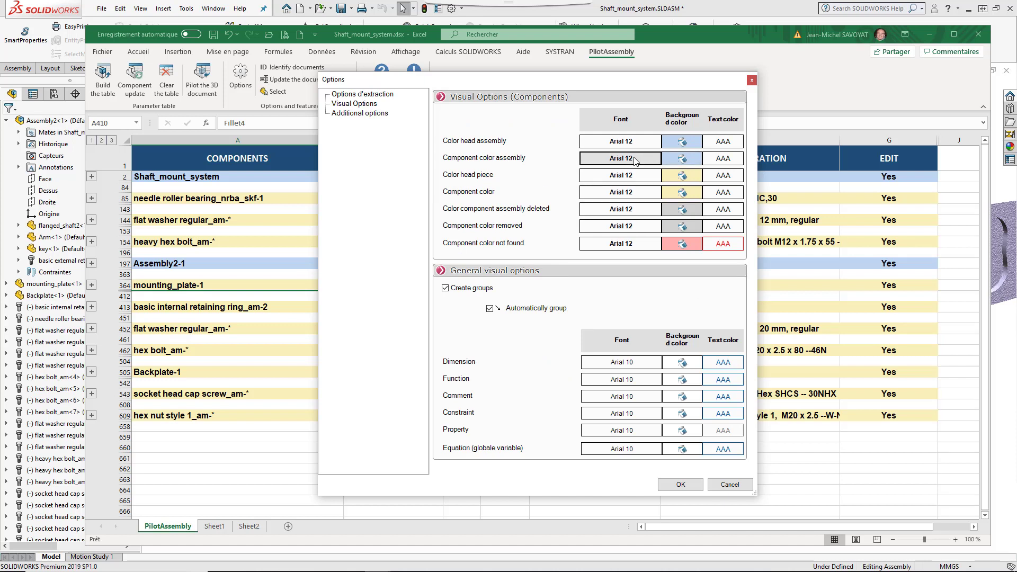
click(501, 204)
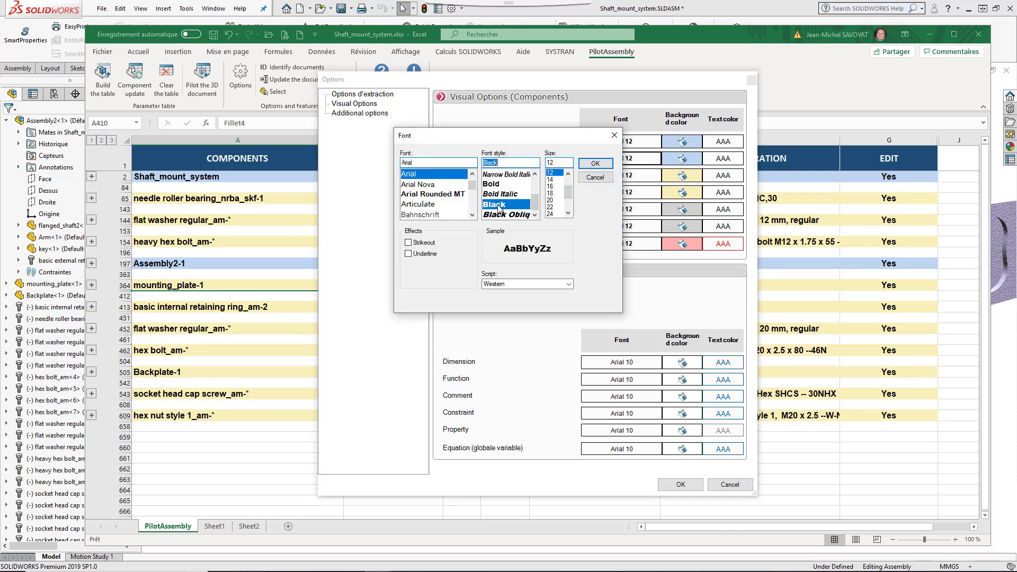
click(595, 164)
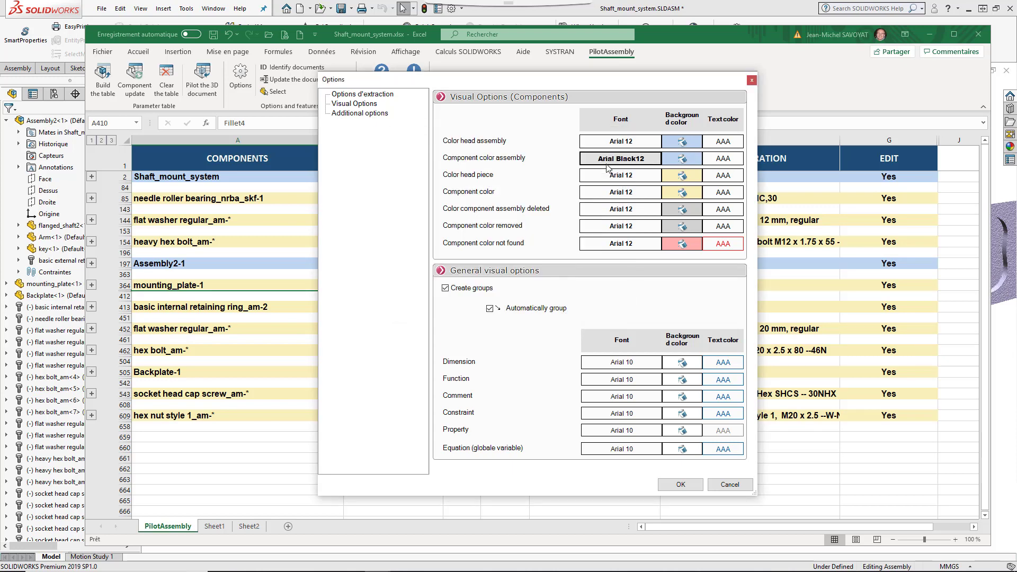
click(680, 160)
click(514, 177)
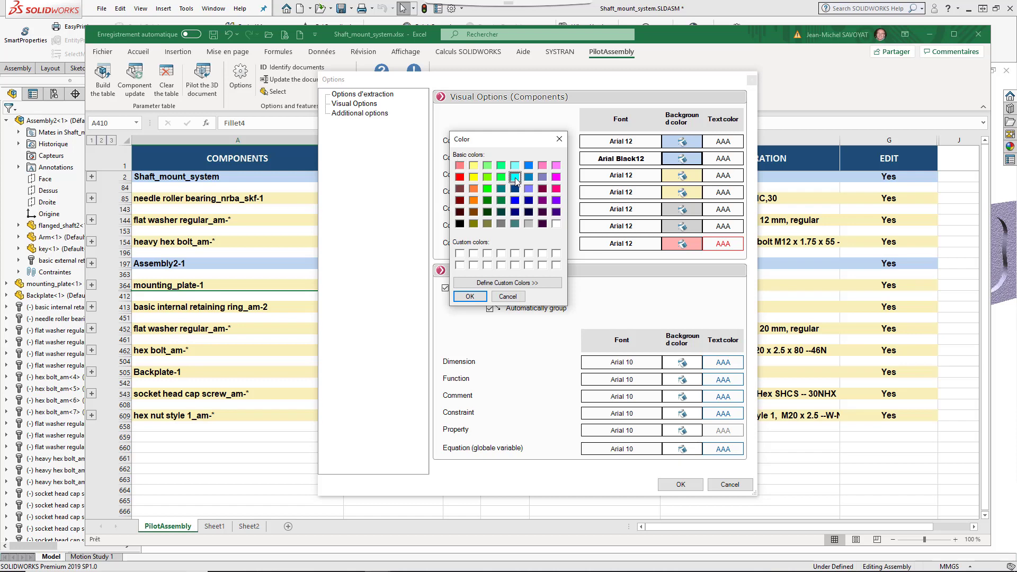
click(470, 296)
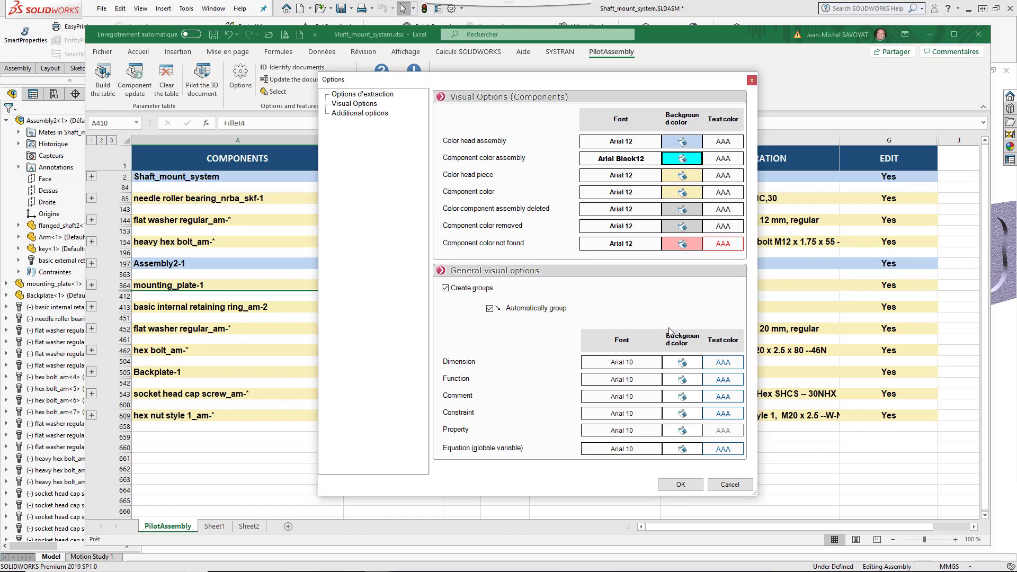
- Set not-found component text to dark purple, keeping component grouping on
click(446, 288)
click(445, 288)
click(724, 245)
click(546, 223)
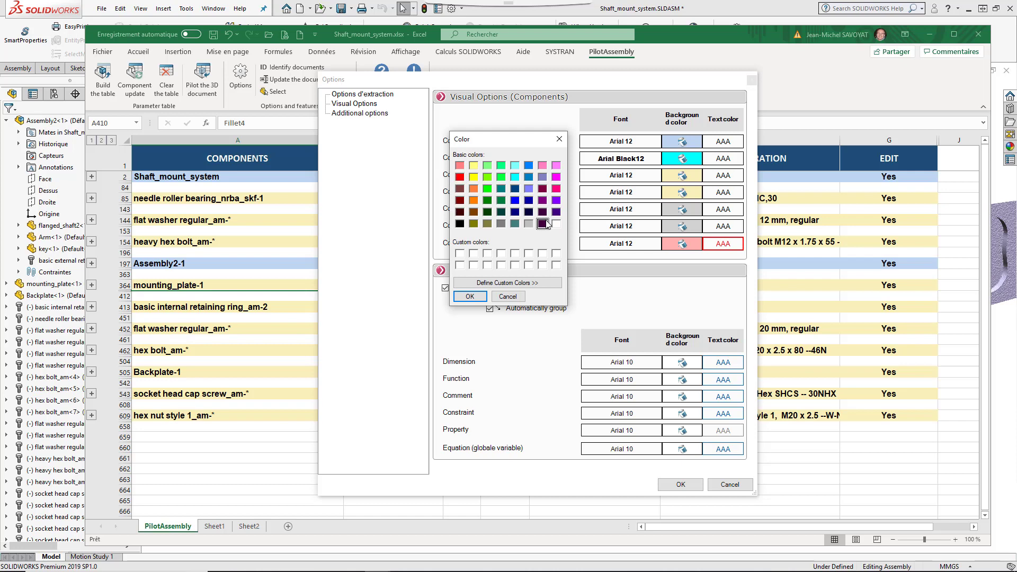
click(470, 296)
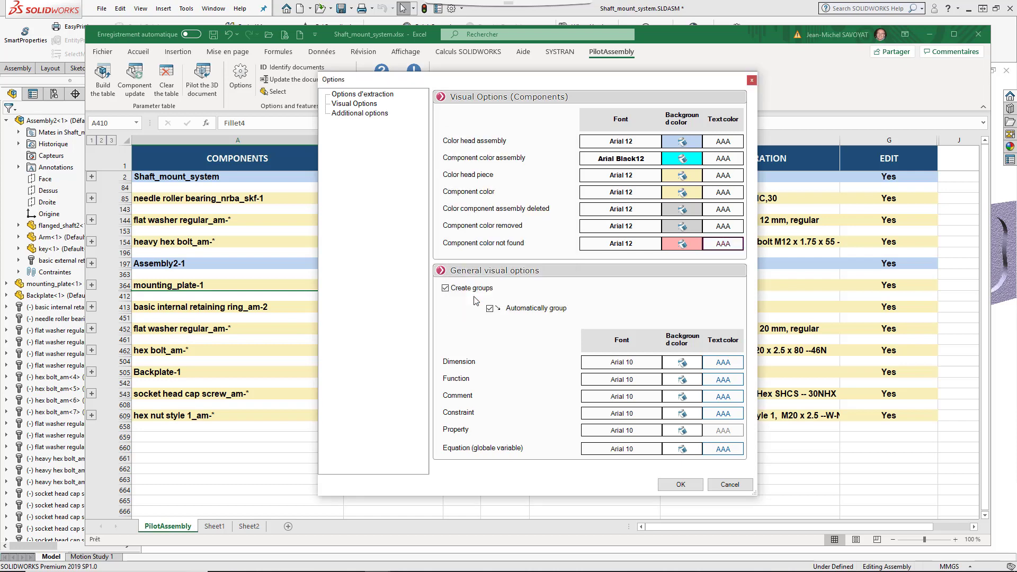
click(380, 116)
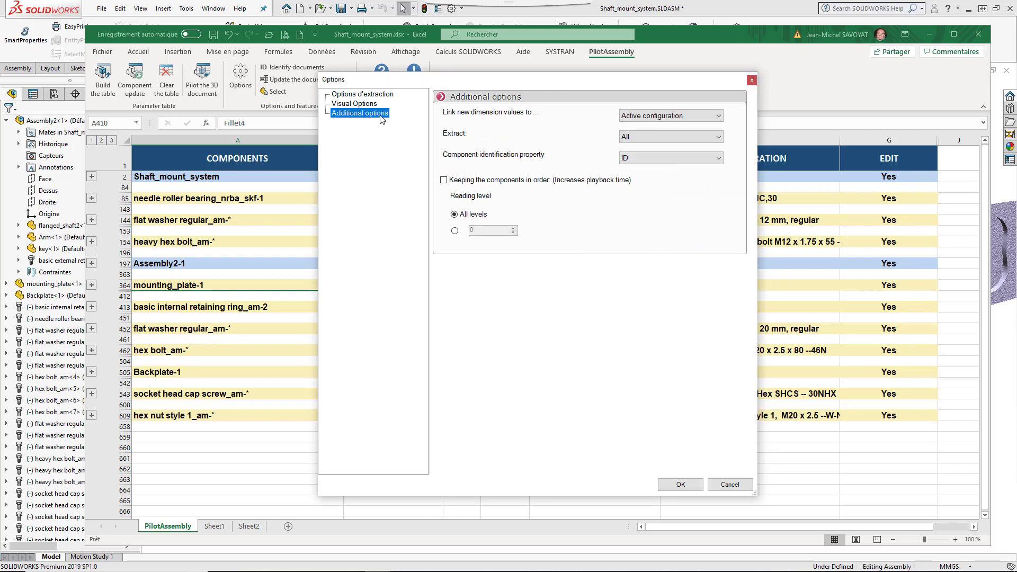
- Review the dimension-linking and extraction-scope dropdowns, keeping the active configuration link
click(719, 117)
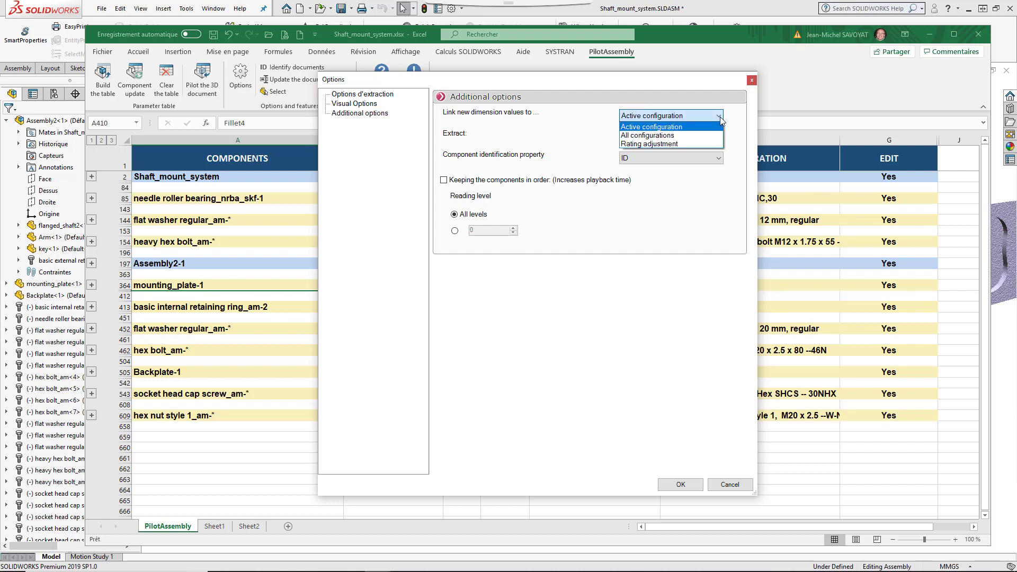
click(720, 120)
click(720, 136)
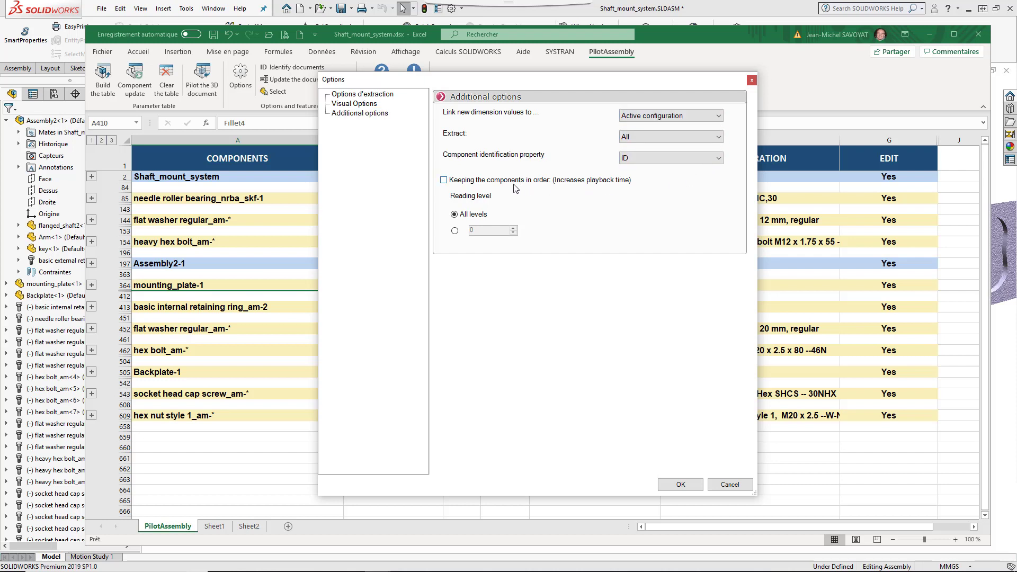
- Toggle Keeping components in order, try reading level 0, restore All levels, then cancel
click(444, 181)
click(445, 182)
click(455, 231)
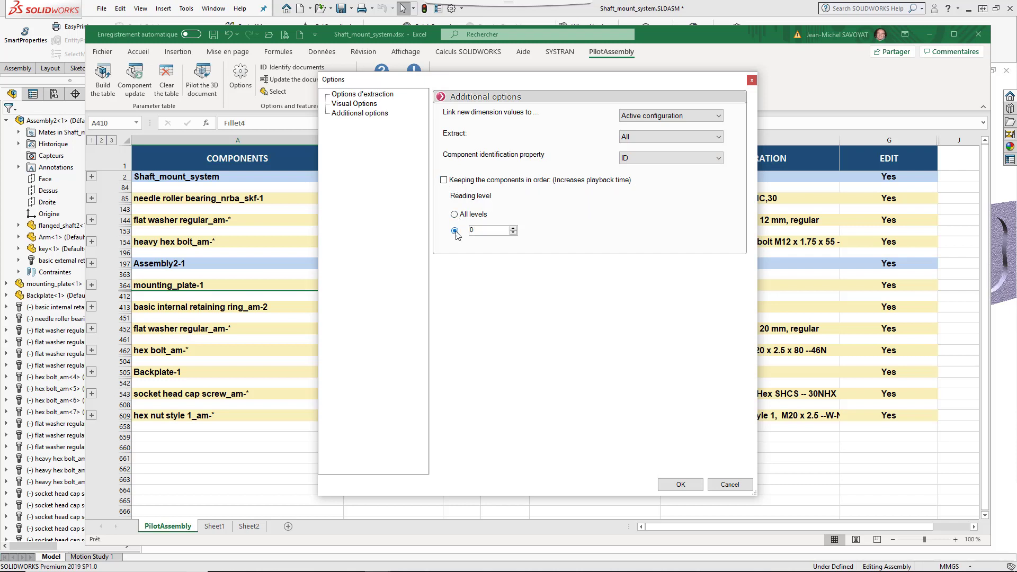
click(513, 233)
click(462, 216)
click(729, 485)
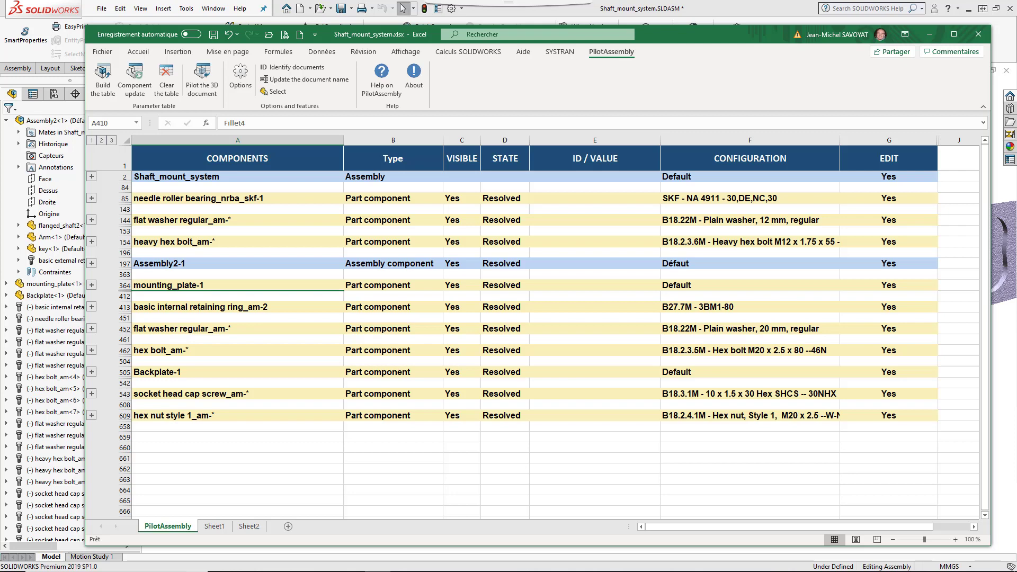
- Select the Assembly2-1 row (A197) in SOLIDWORKS via PilotAssembly Select, then view SOLIDWORKS
click(175, 263)
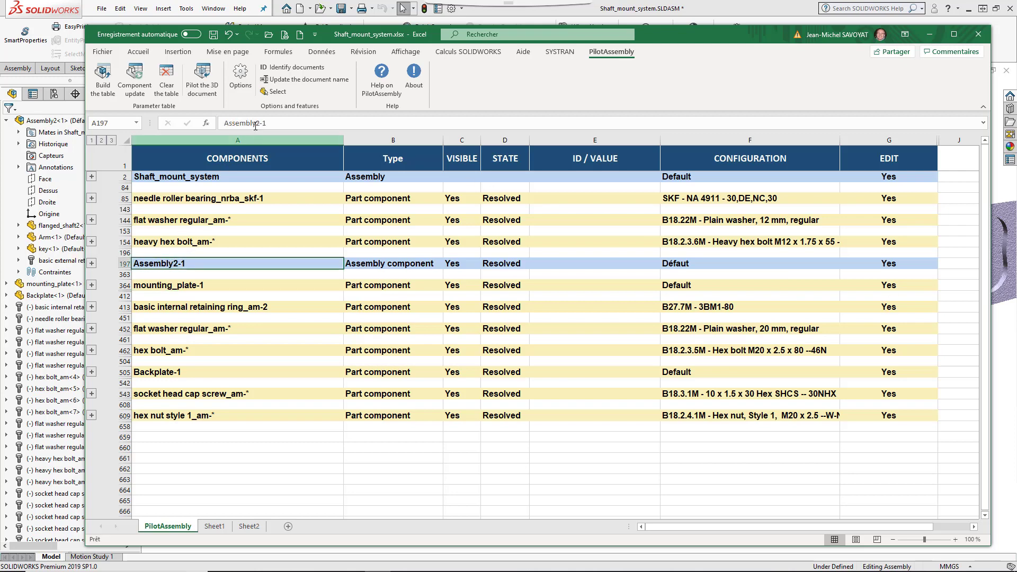
click(274, 93)
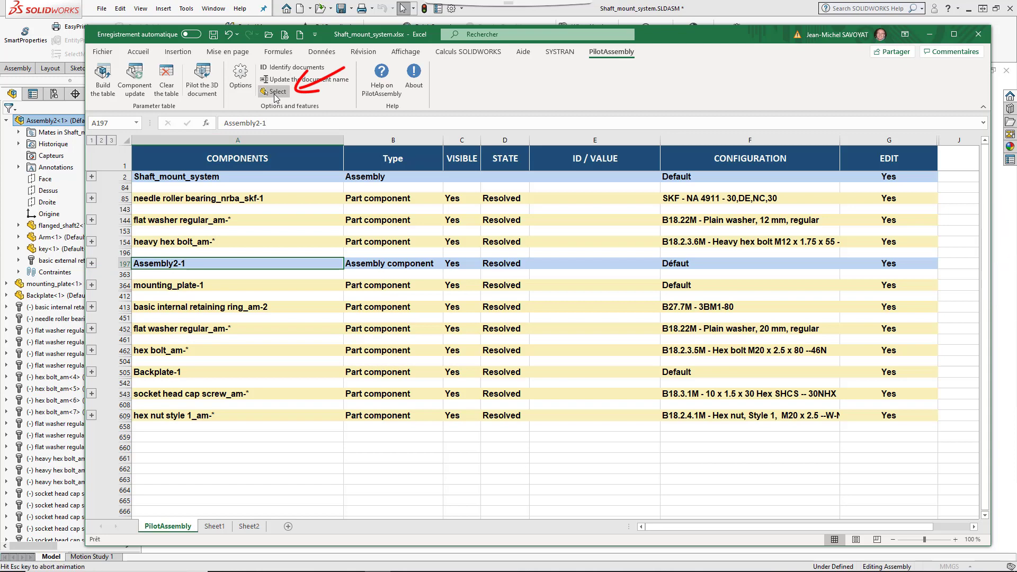
click(197, 569)
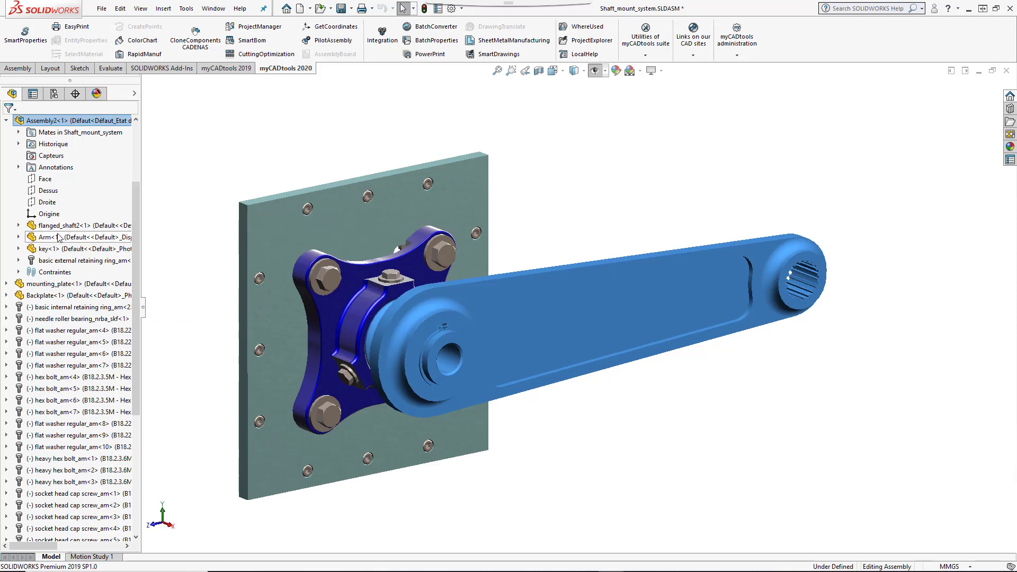
- Pick Backplate<1> in the FeatureManager tree and locate its Backplate-1 row in Excel
click(52, 297)
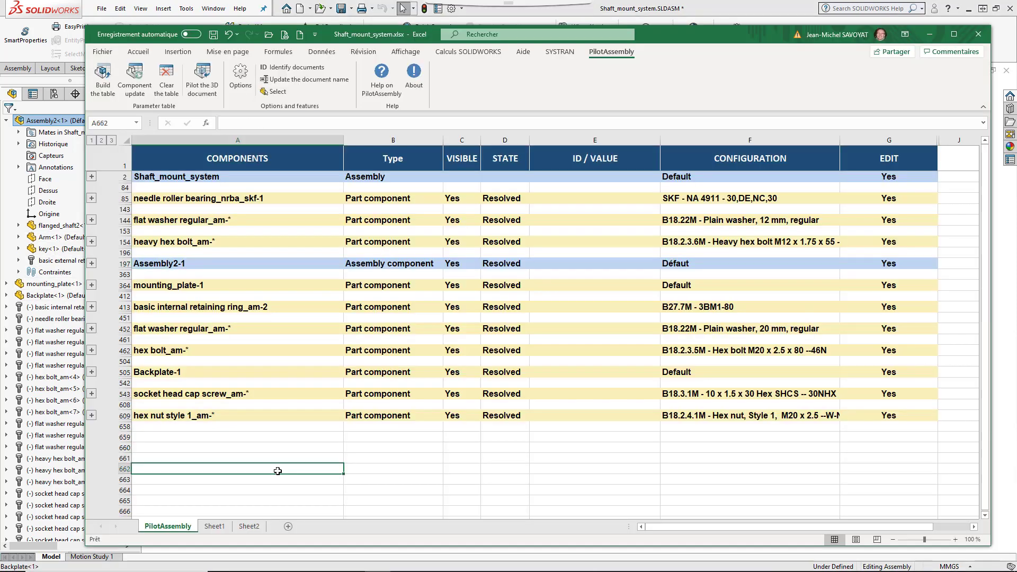
click(51, 126)
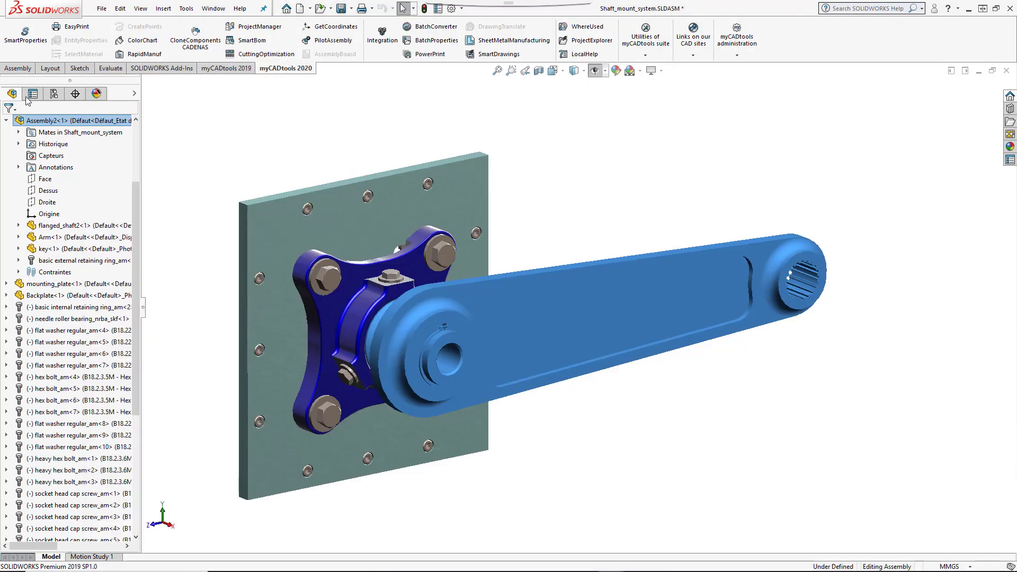
click(46, 297)
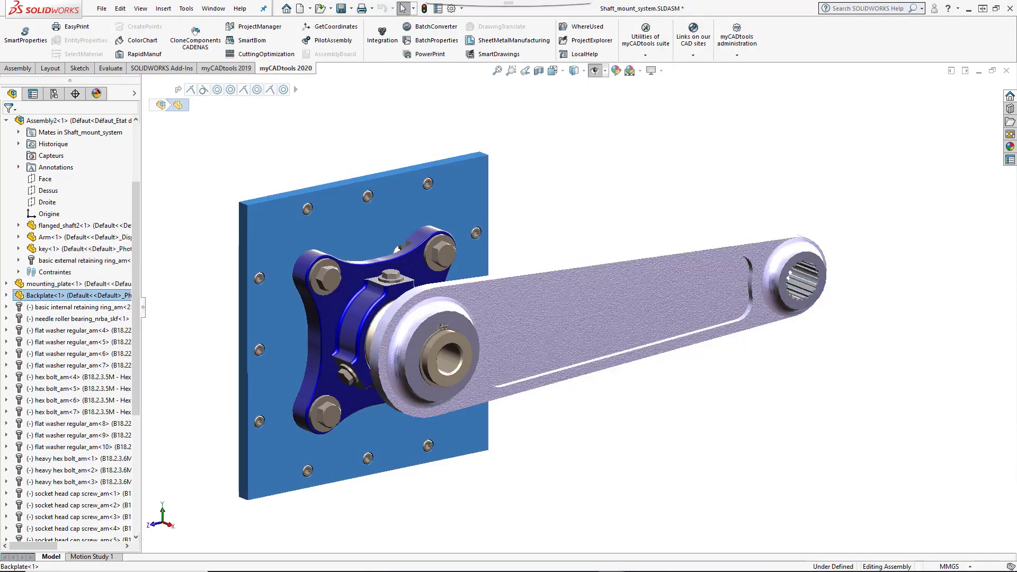
click(377, 562)
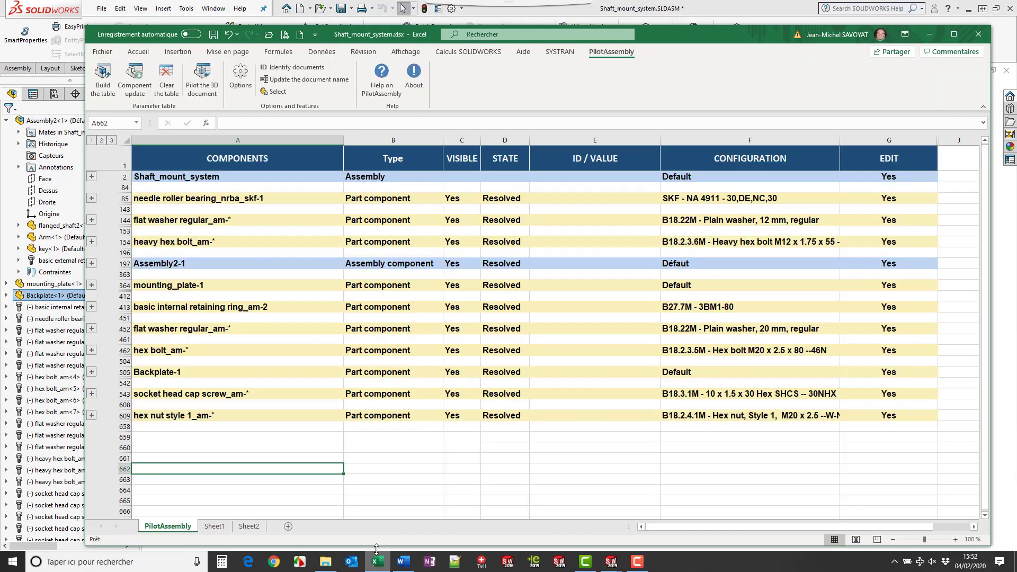
click(274, 91)
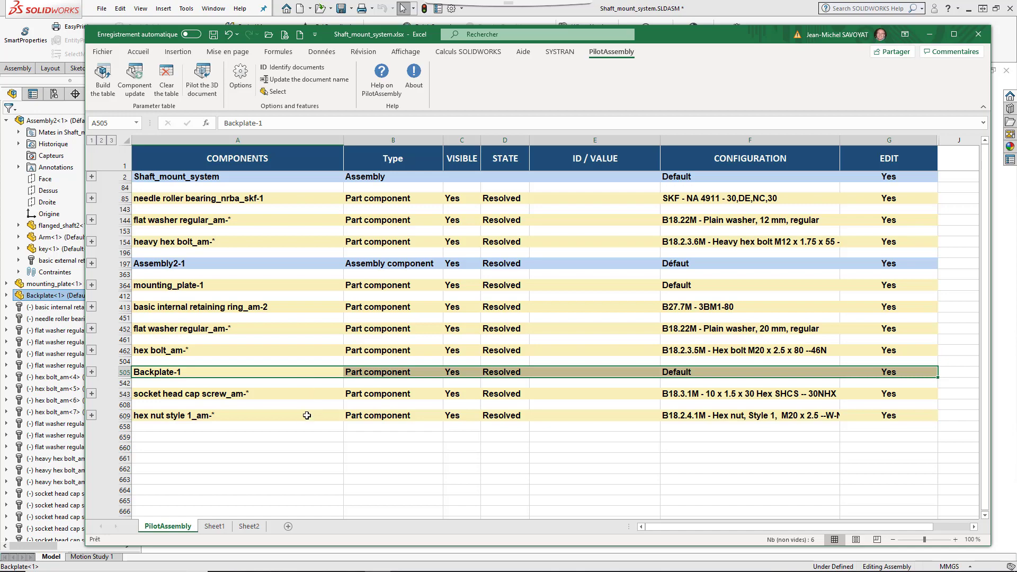
click(305, 435)
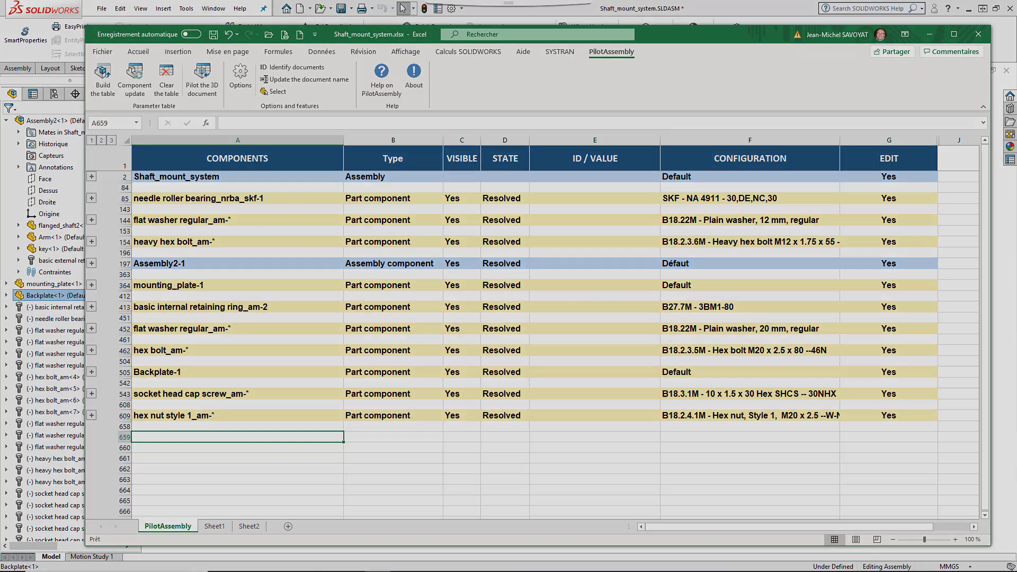